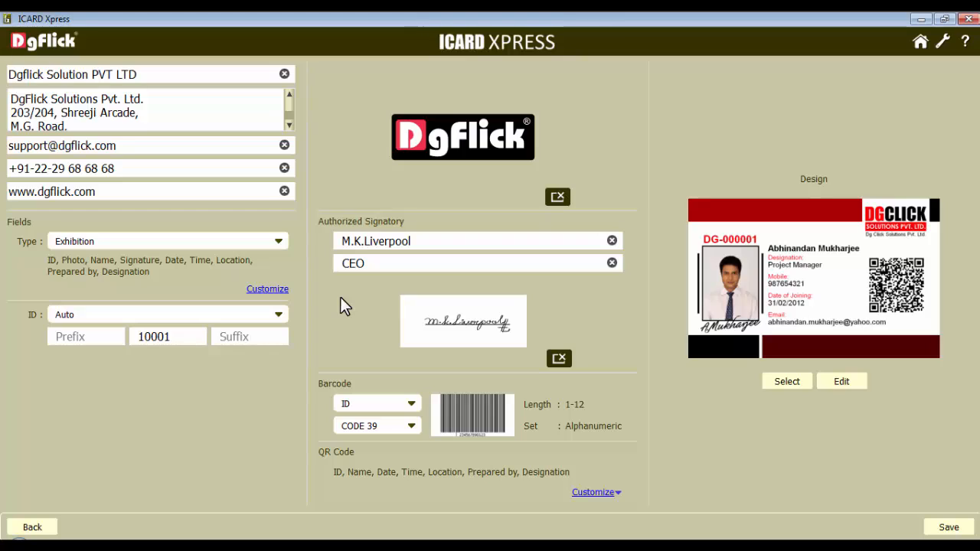
Set the card's field type to Exhibition and start a new blank card design
left_click(198, 237)
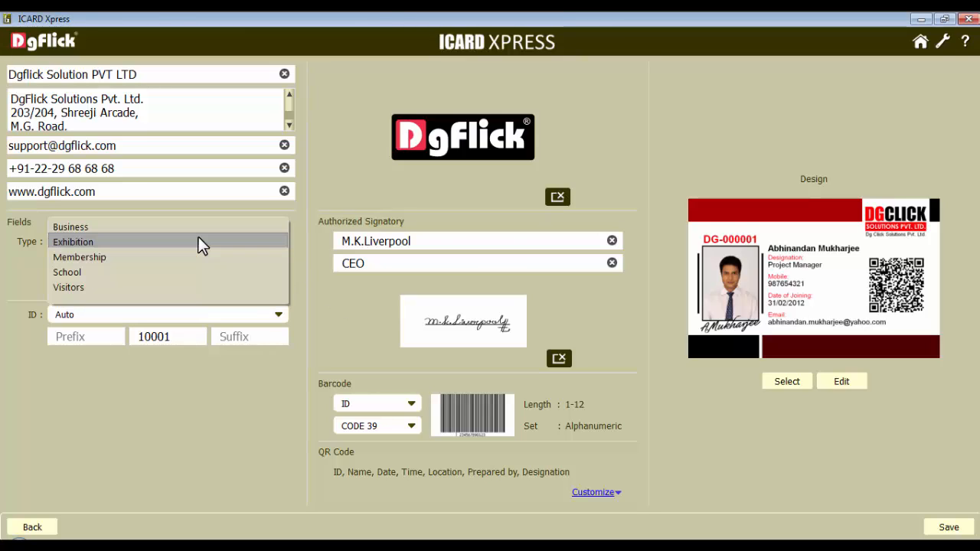
left_click(82, 241)
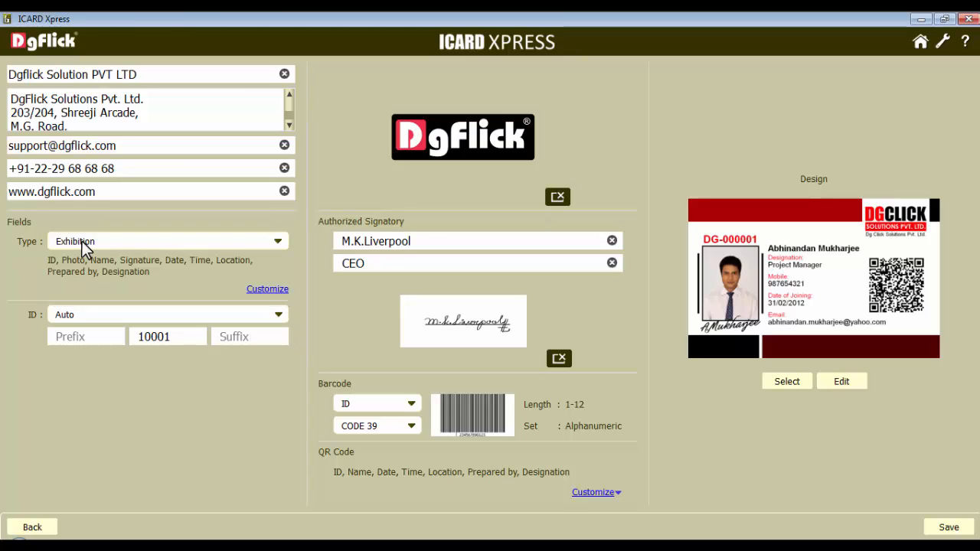
left_click(787, 381)
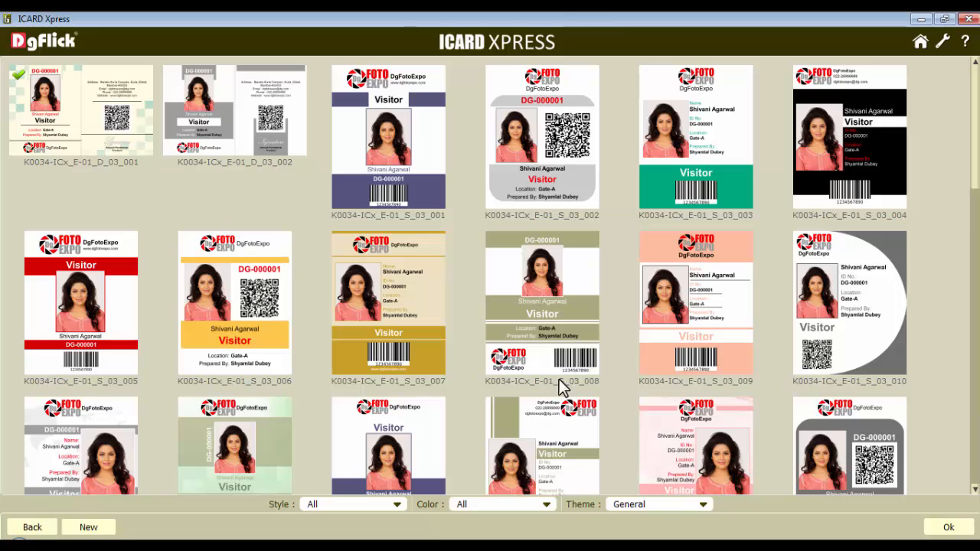
left_click(86, 527)
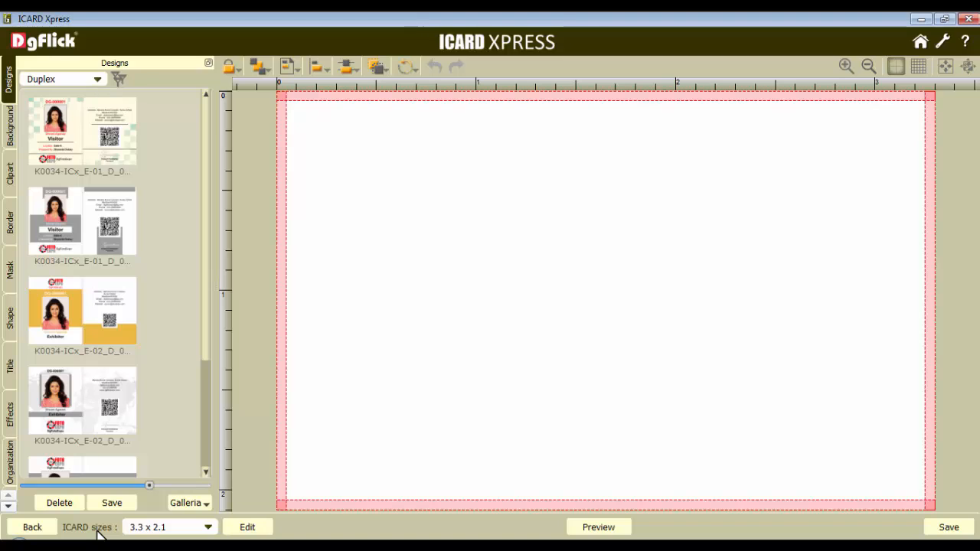
Open the card size editor and create a new size named "2.25 X 3.75_Duplex"
left_click(208, 527)
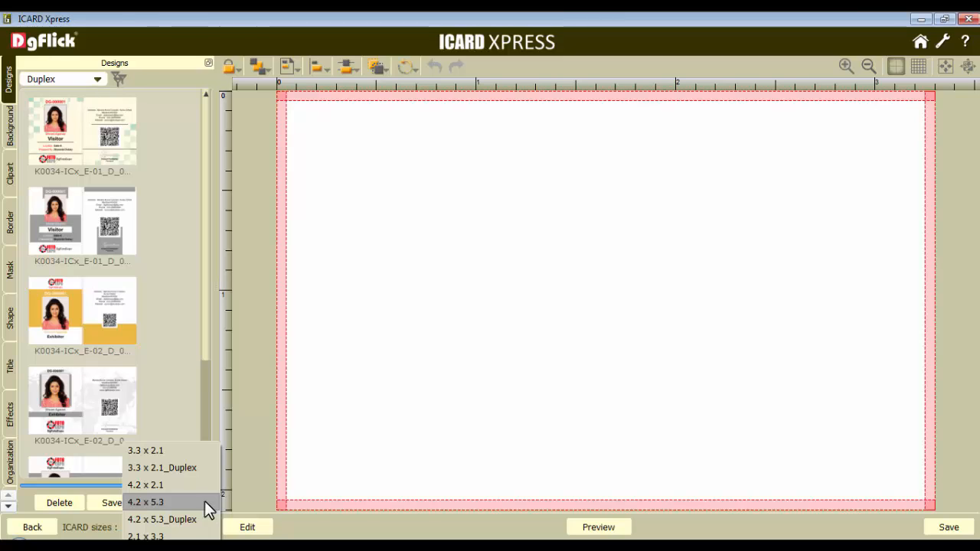
left_click(248, 528)
left_click(246, 528)
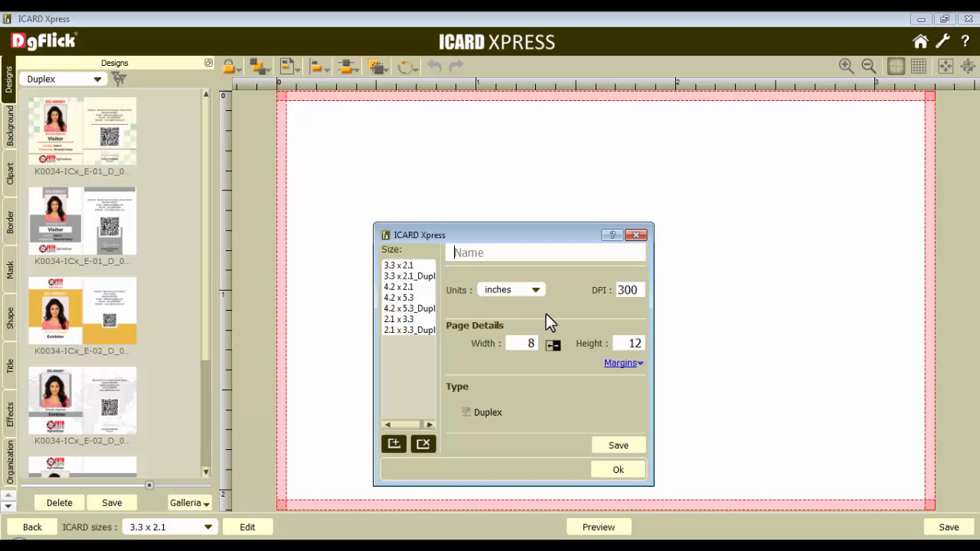
left_click(398, 299)
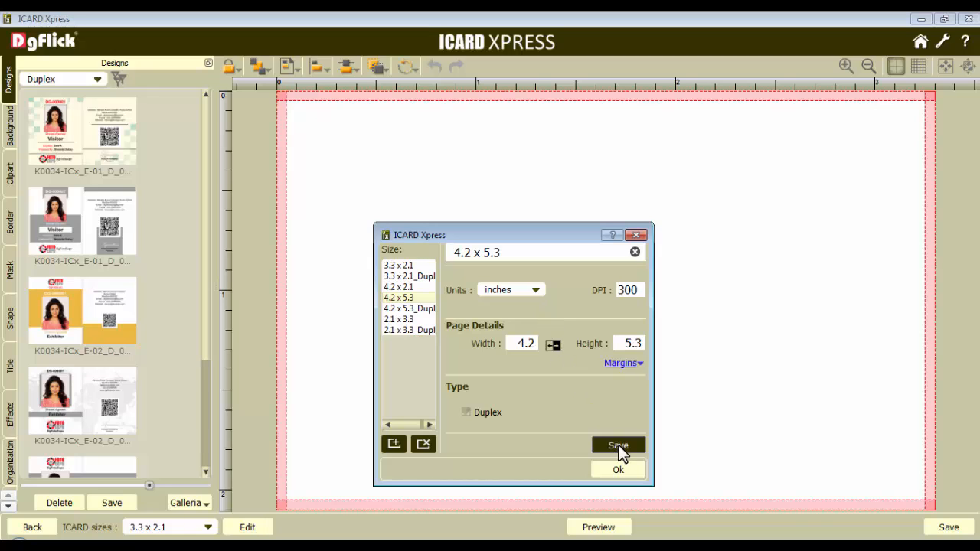
left_click(394, 445)
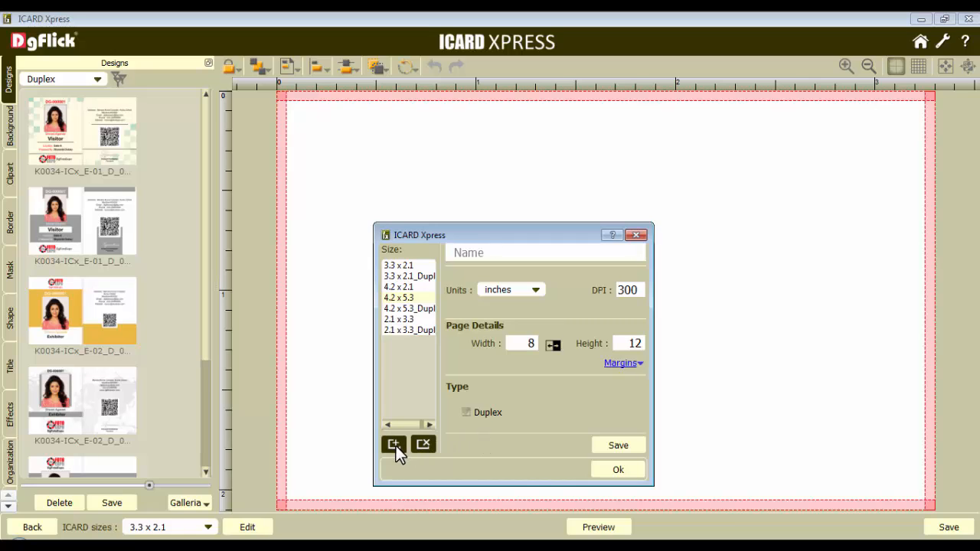
left_click(523, 255)
type("2.25 X 3.75_D")
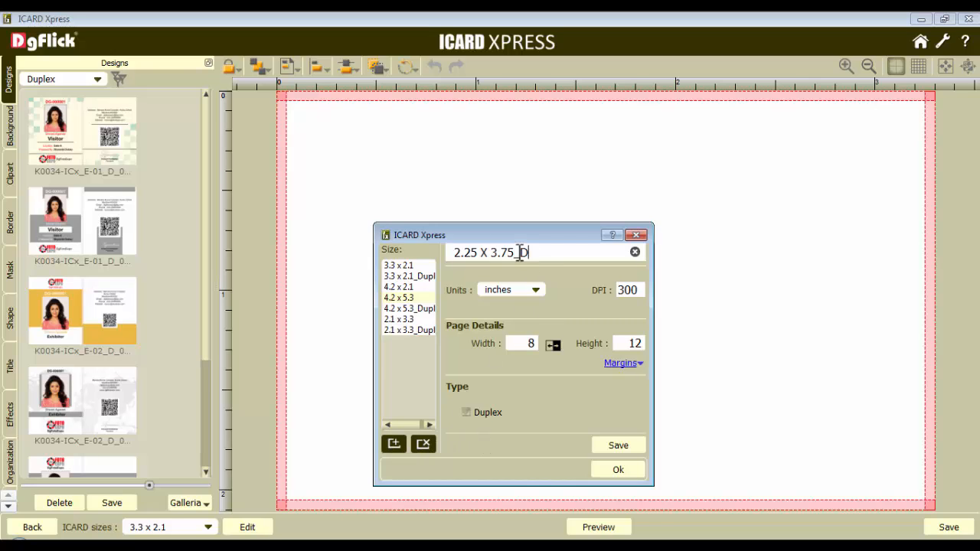
type("uplex")
Set the new size's page width to 2.25 and height to 3.75 inches
left_click(534, 292)
left_click(533, 292)
left_click_drag(637, 290, 615, 296)
left_click_drag(534, 343, 522, 345)
type("2.25")
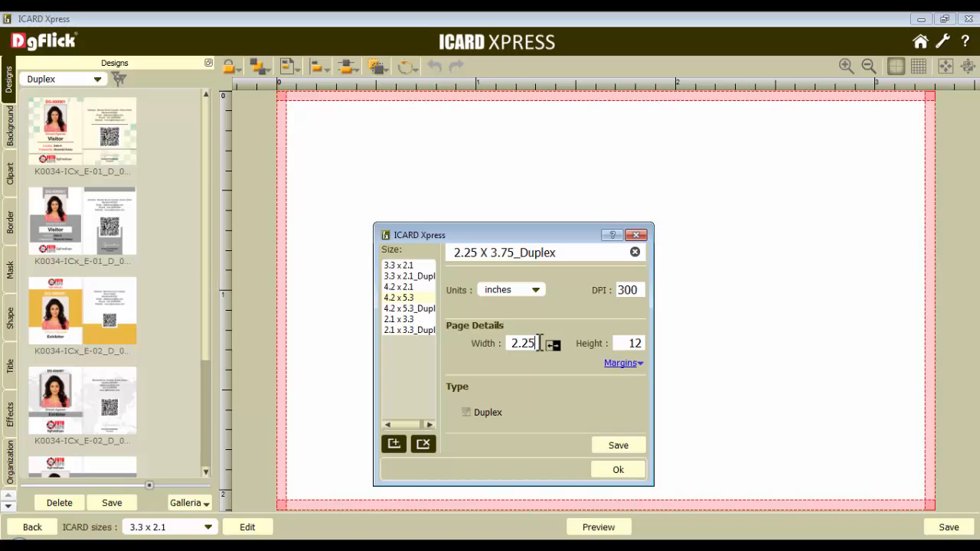
left_click_drag(630, 343, 648, 344)
type("3.75")
left_click(552, 347)
left_click(553, 347)
Check the new size's margins, mark it as Duplex, and save it
left_click(624, 364)
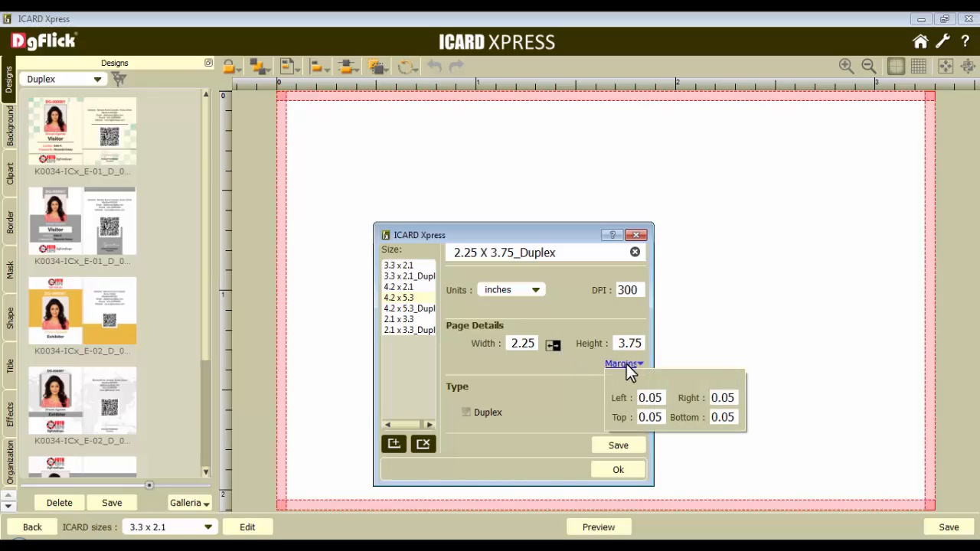
left_click(624, 364)
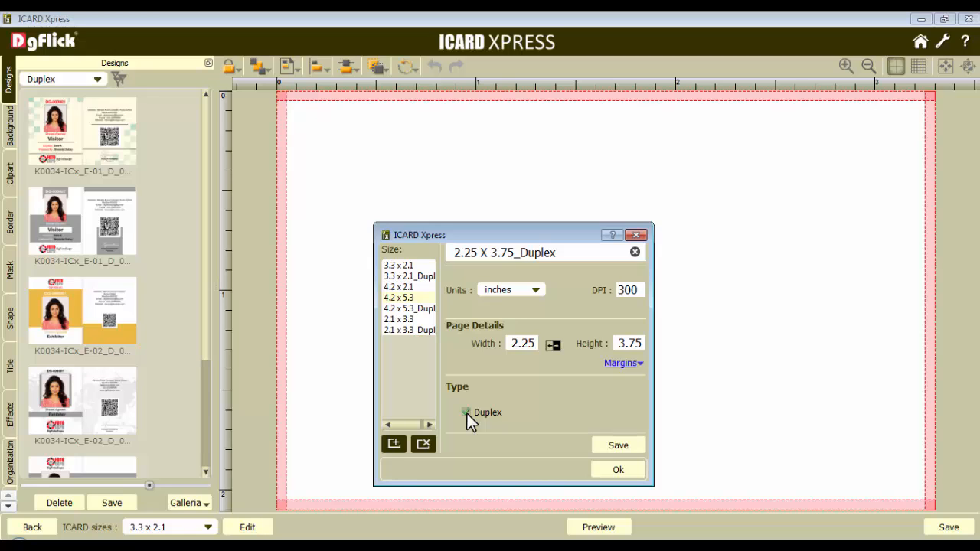
left_click(618, 447)
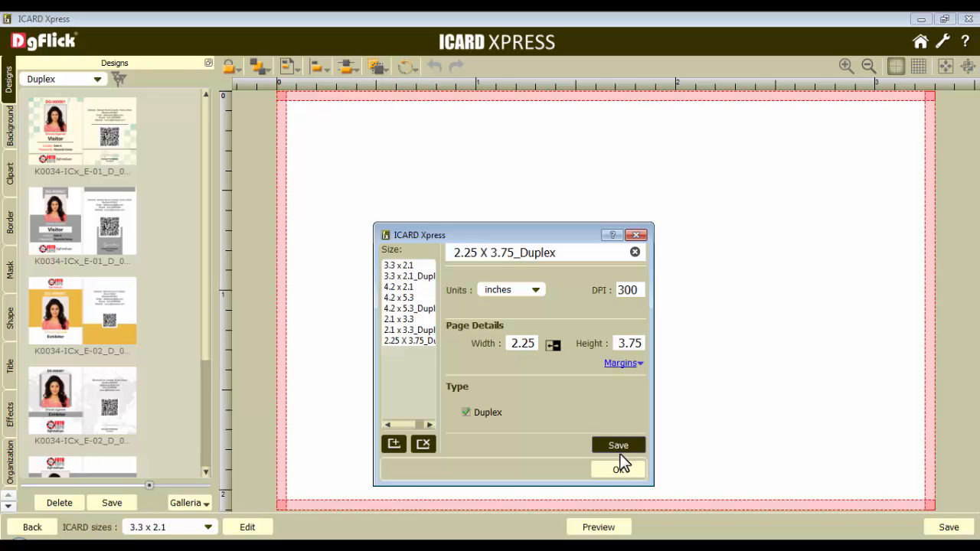
left_click(620, 468)
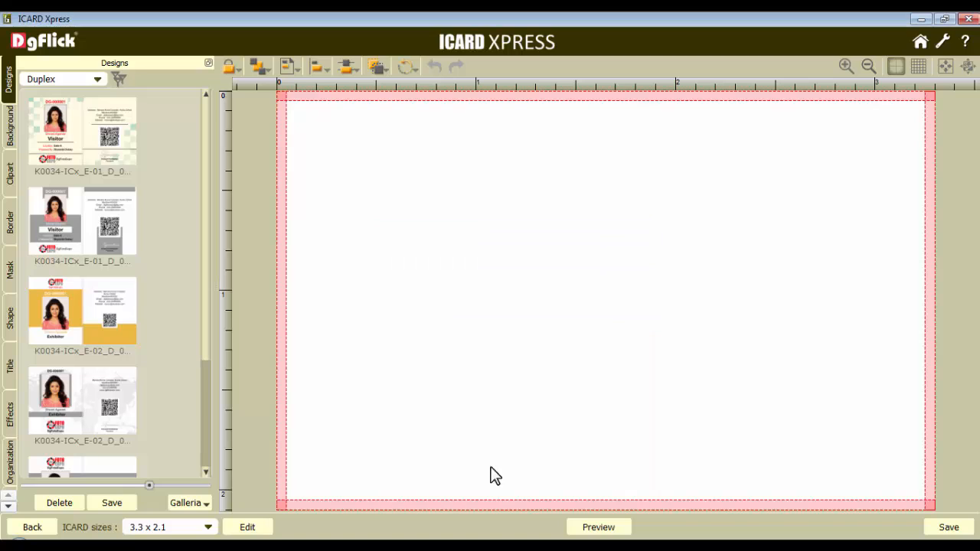
Apply the 2.25 X 3.75_Duplex size to the card and accept clearing the current design
left_click(209, 526)
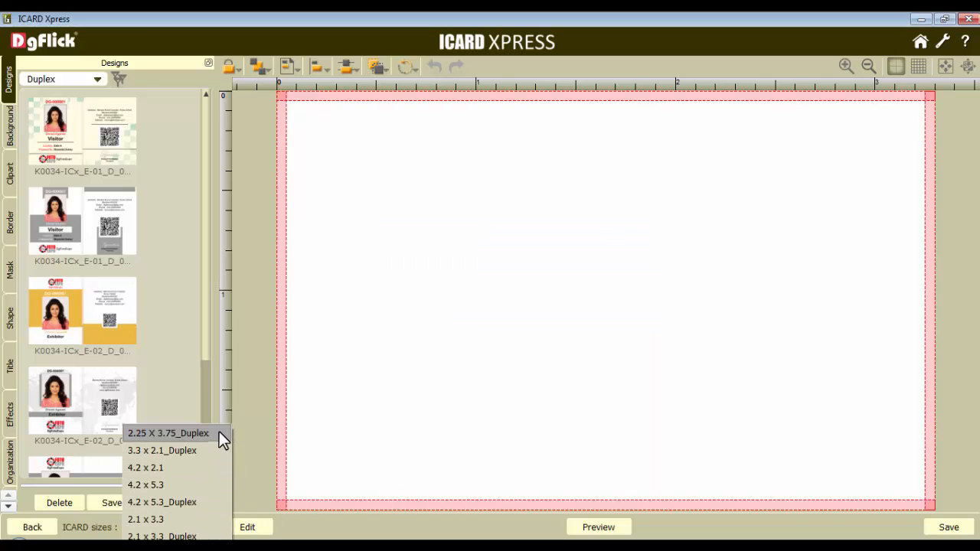
left_click(168, 433)
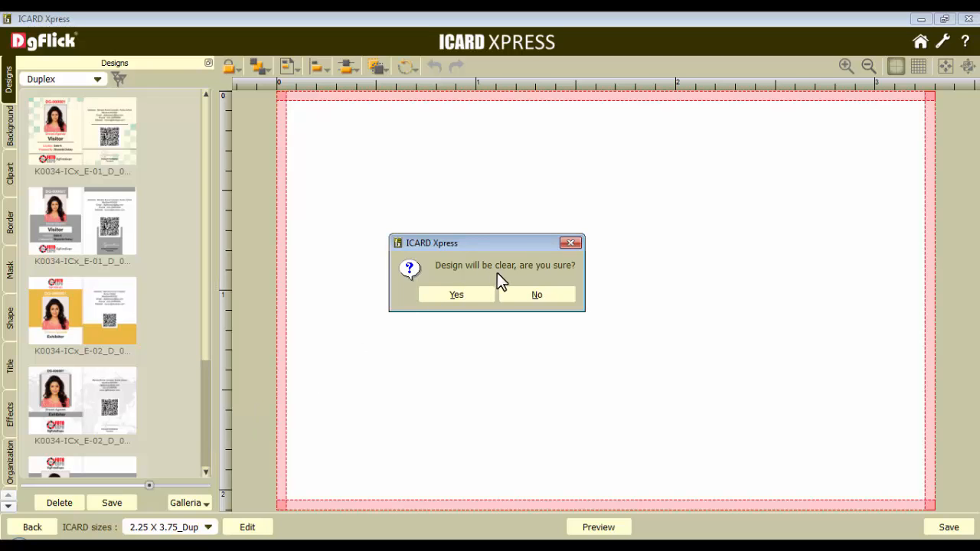
left_click(454, 295)
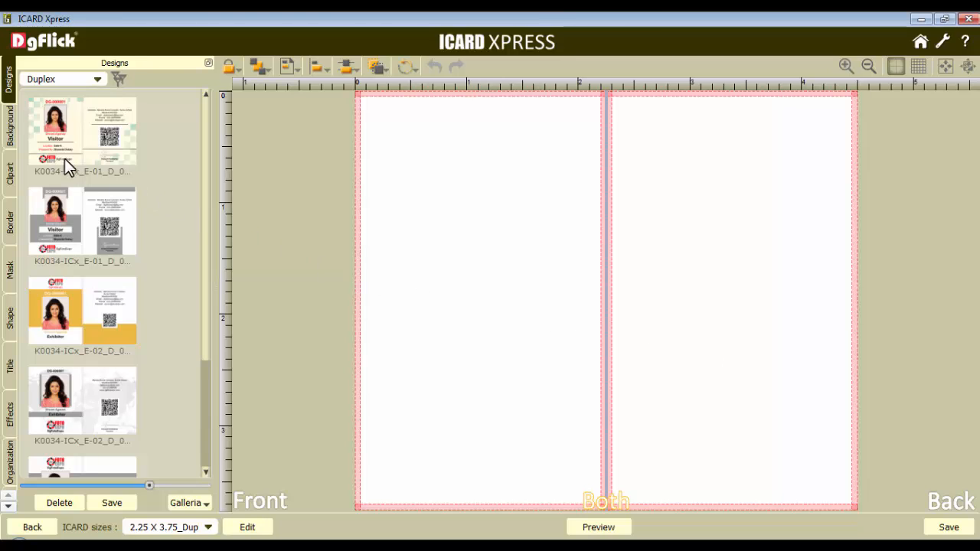
Apply the checkered background DG_02_022_1014_038 across both the front and back of the card
left_click(8, 130)
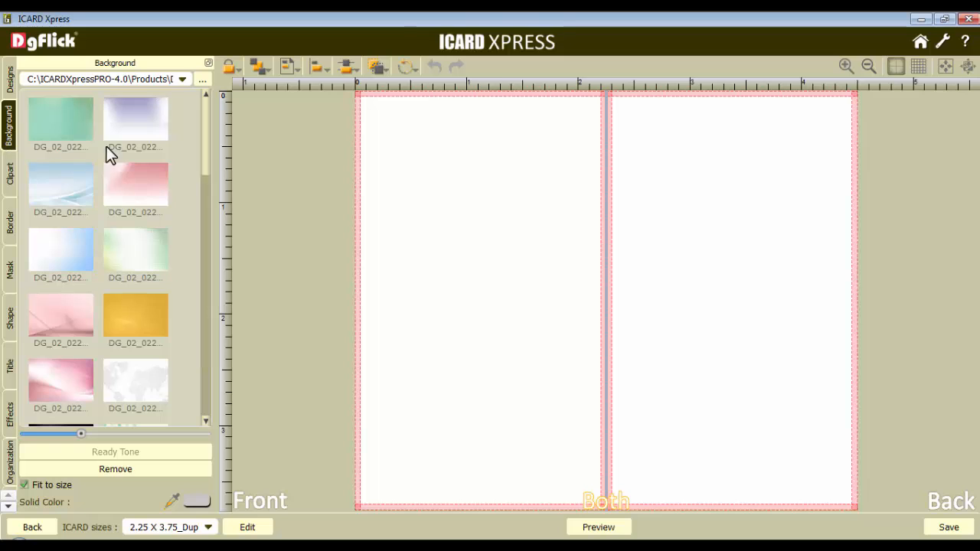
left_click_drag(203, 138, 205, 375)
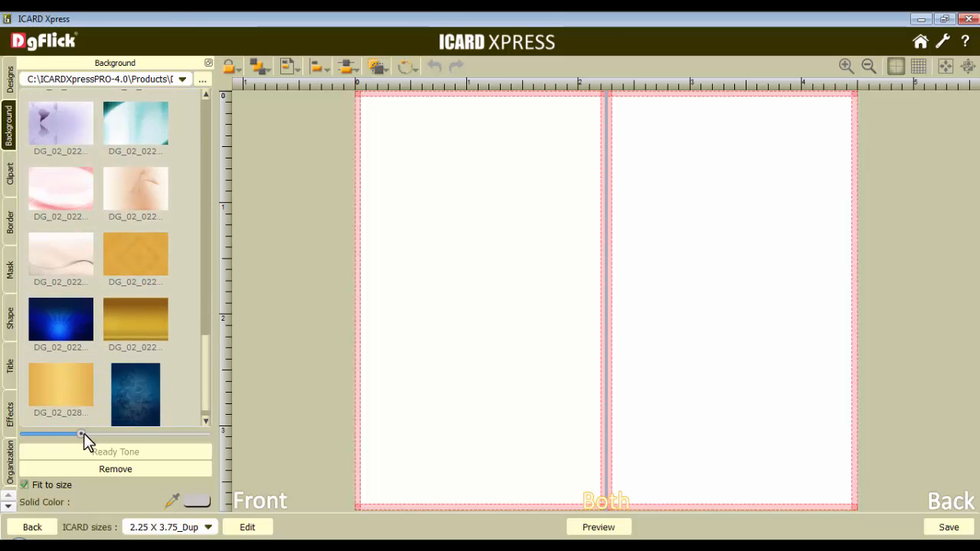
left_click_drag(84, 433, 167, 434)
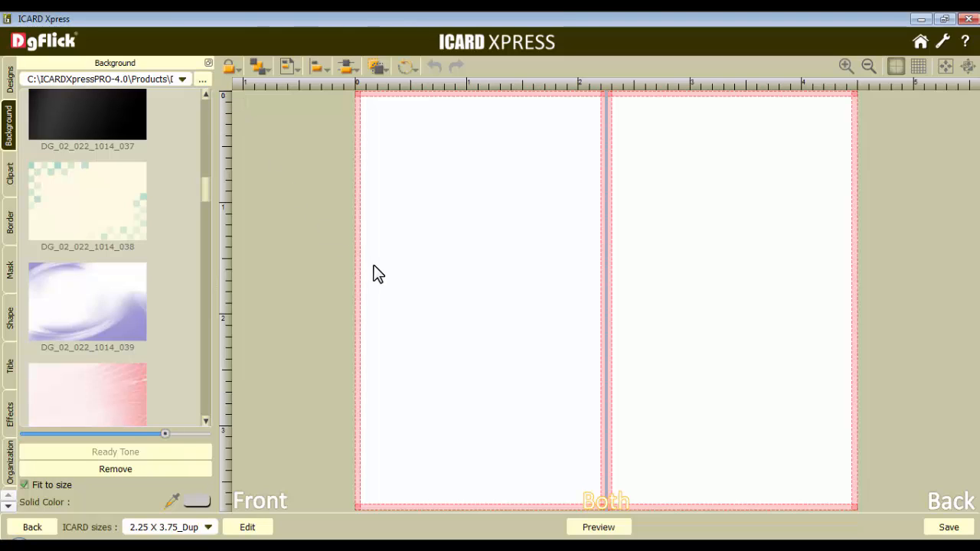
left_click(270, 508)
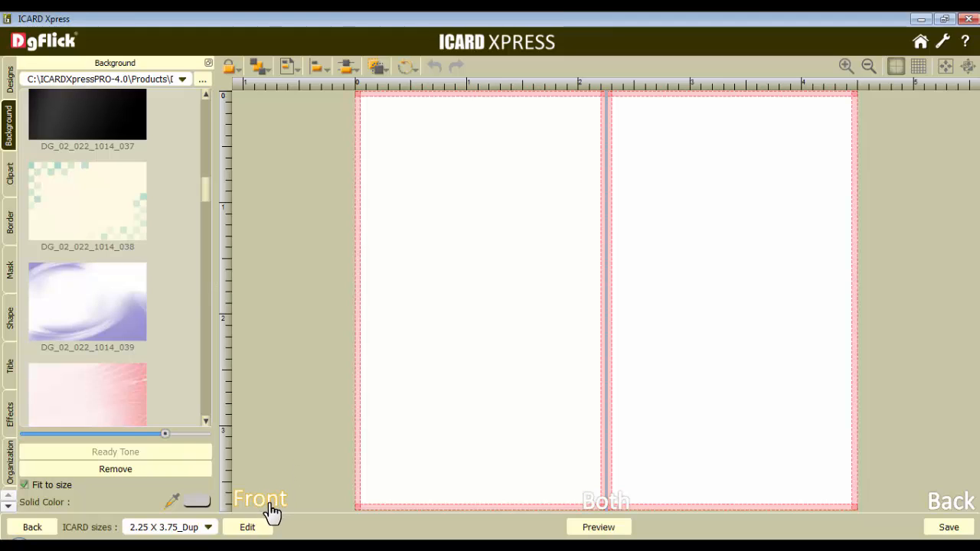
left_click(75, 203)
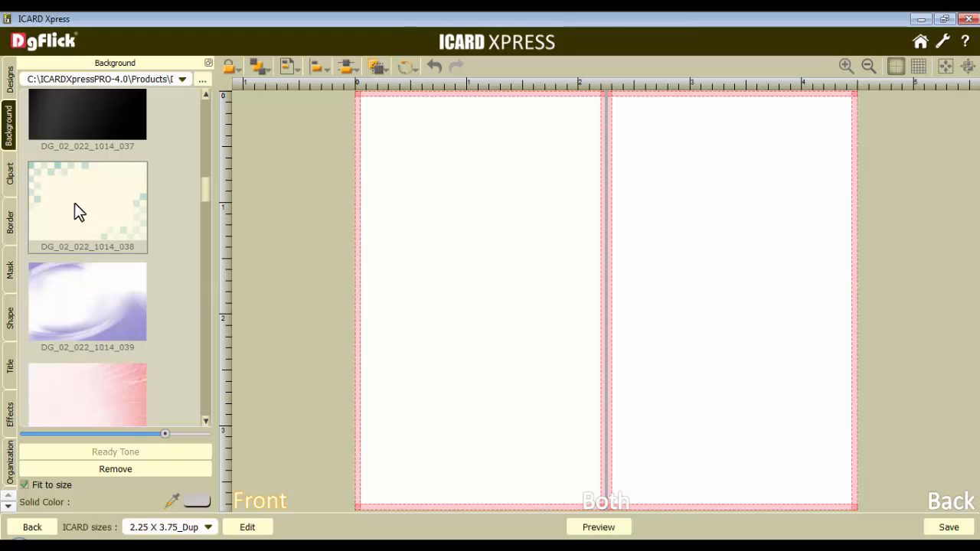
left_click(950, 509)
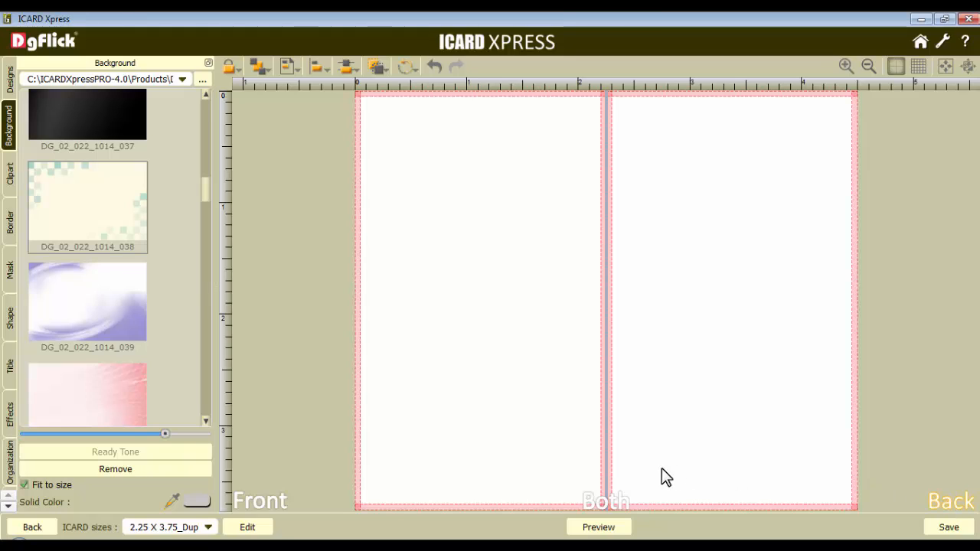
left_click(605, 507)
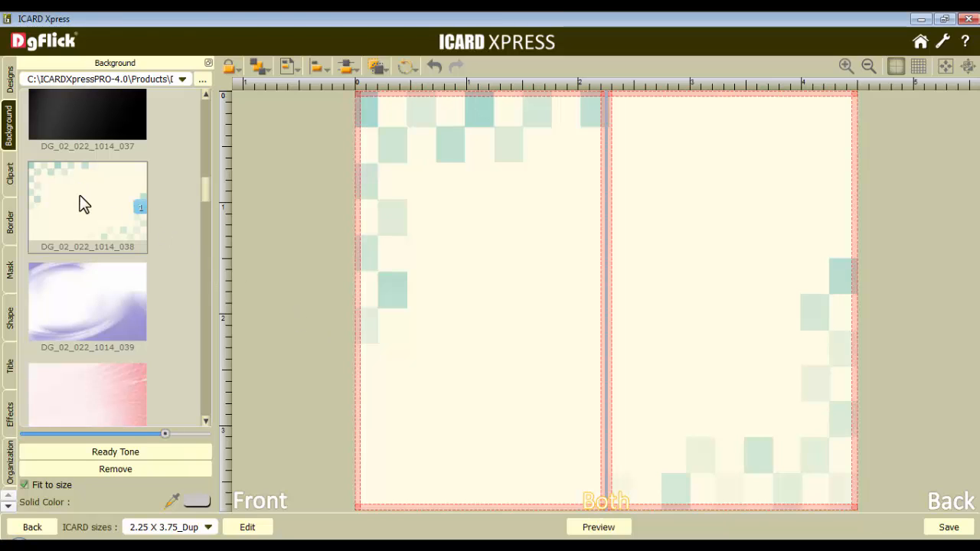
Preview the background's ready tones without choosing one, and turn off fitting the background to size
left_click(117, 453)
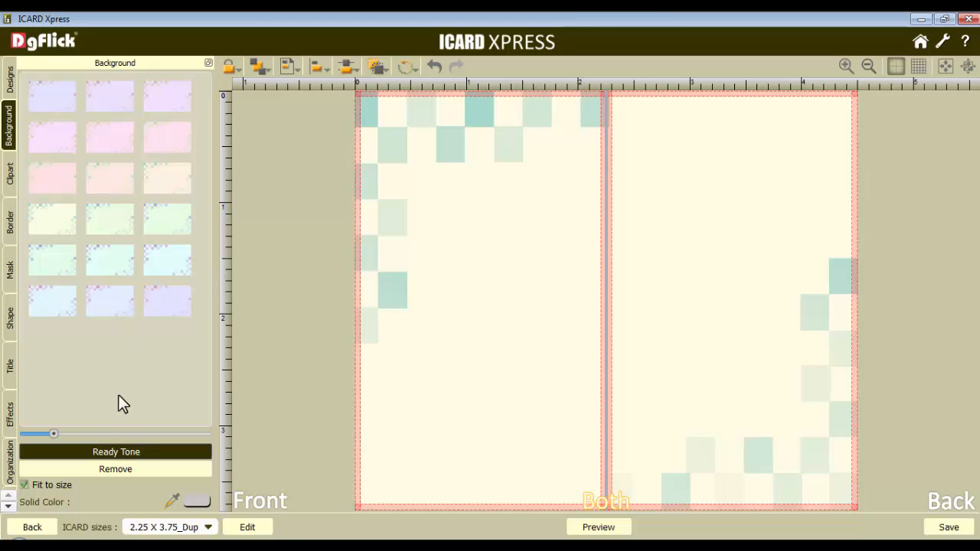
left_click(126, 451)
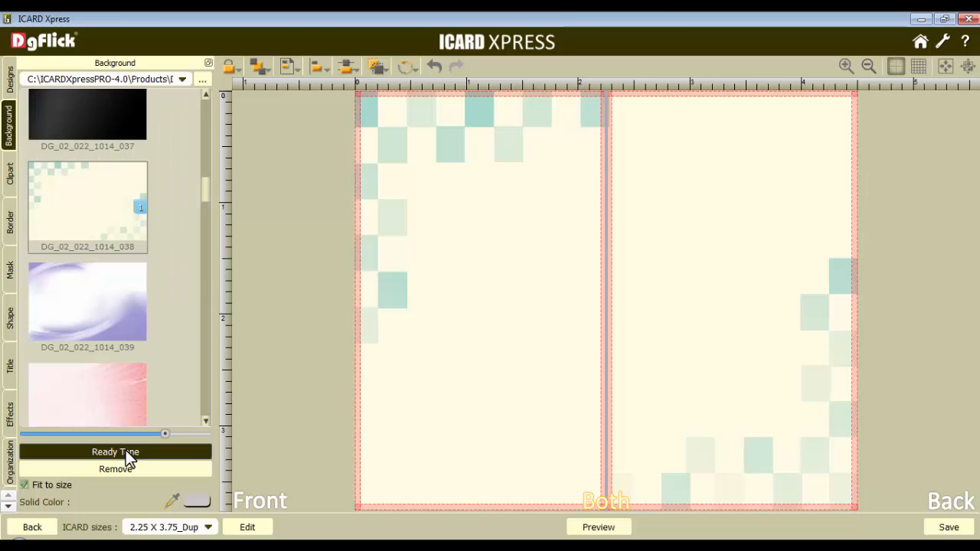
left_click(23, 485)
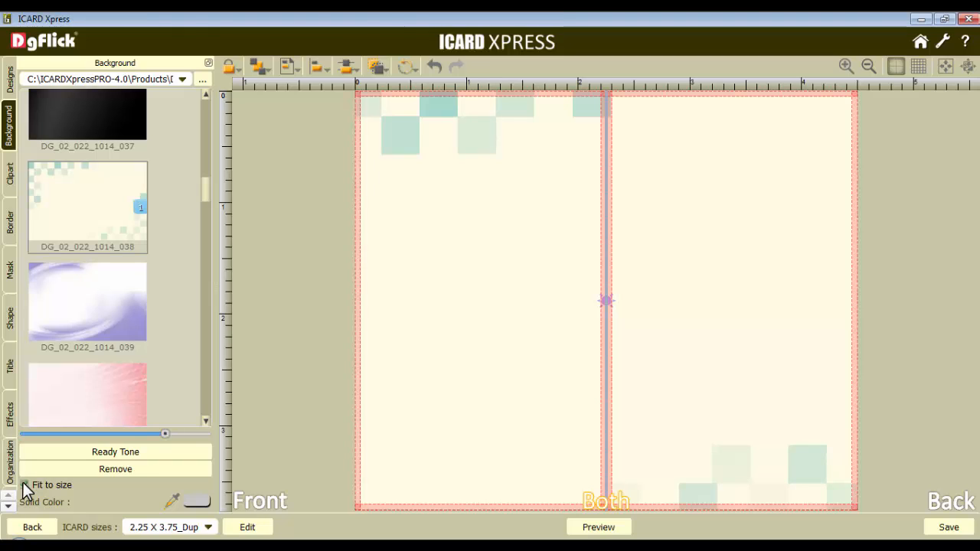
Add the organization logo, shrink it, and place it in the lower-left corner of the card's front
left_click(9, 459)
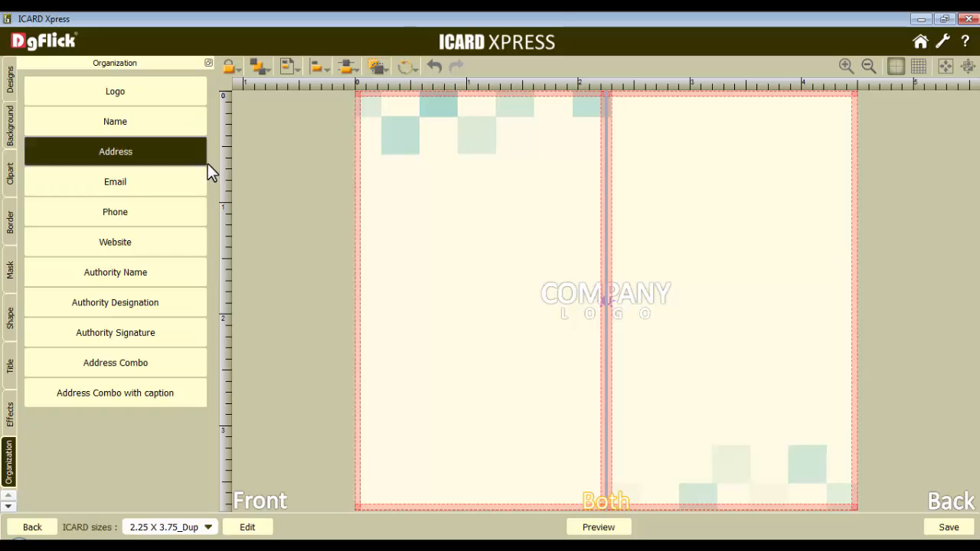
left_click(638, 302)
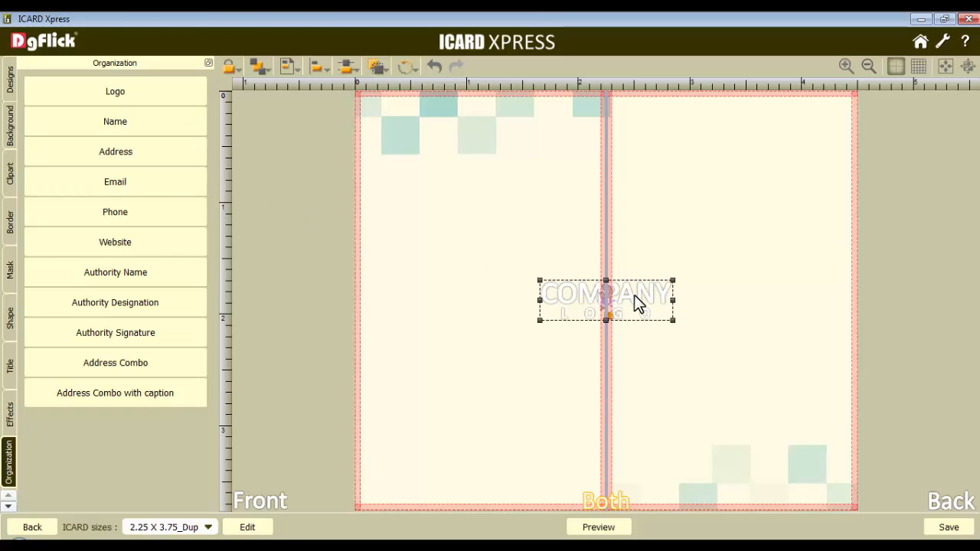
left_click_drag(674, 298, 407, 477)
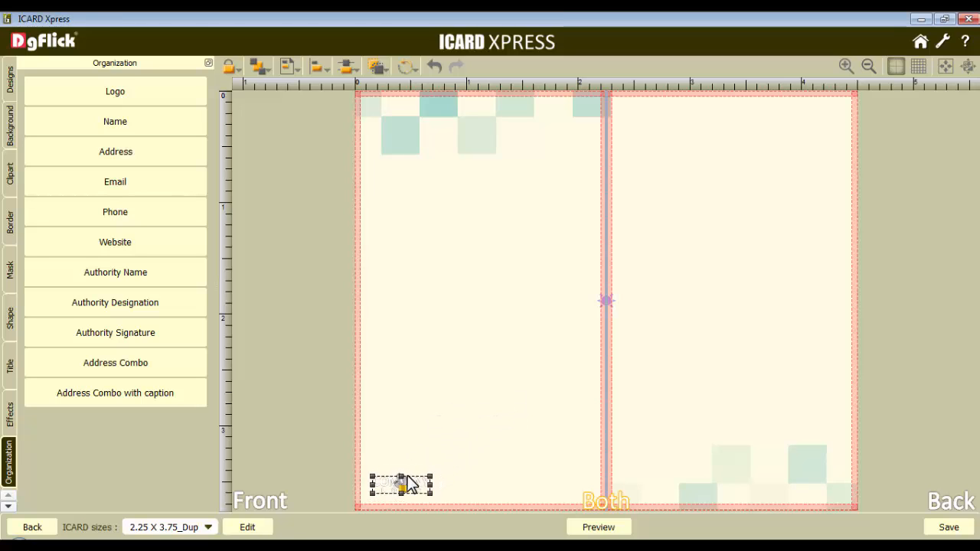
Add the organization name field at font size 10 and place it beside the logo along the front's lower edge
left_click(117, 121)
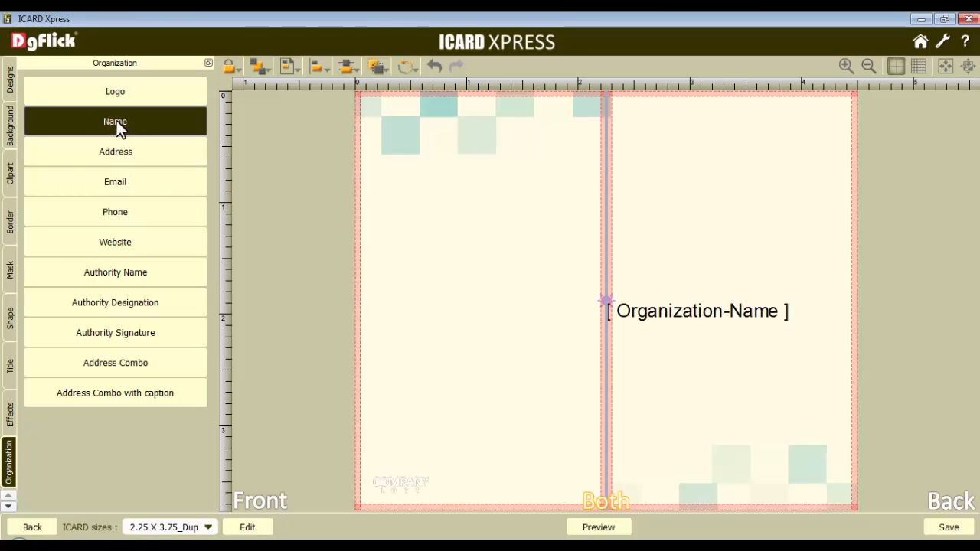
left_click(687, 315)
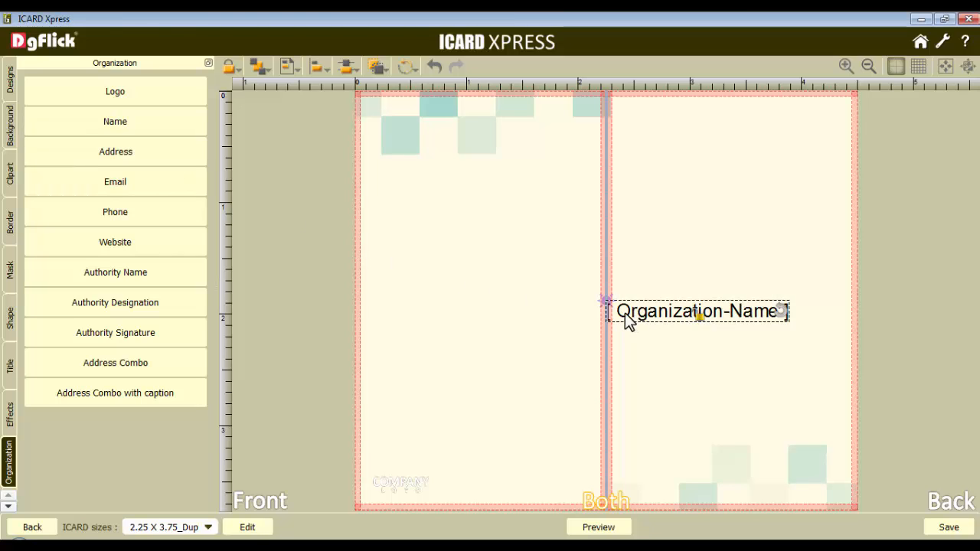
left_click(9, 371)
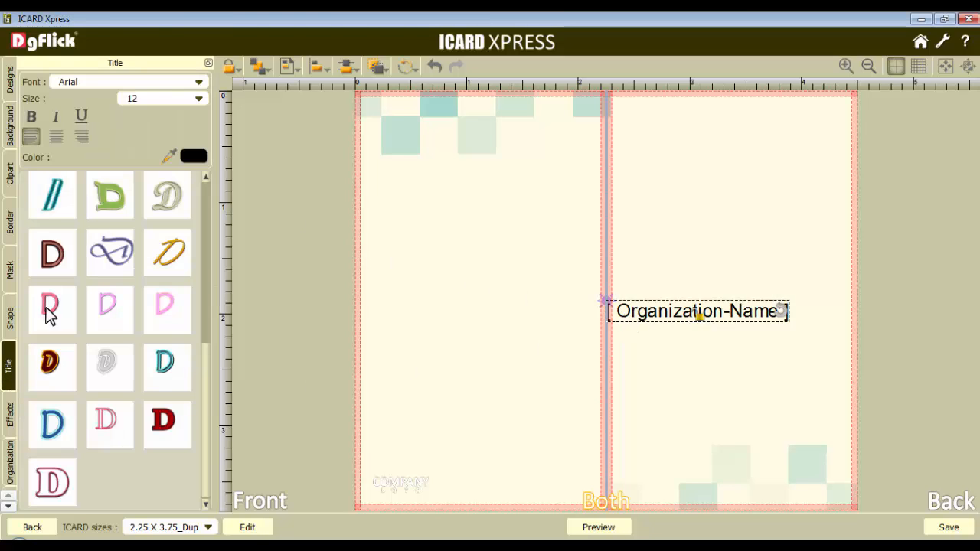
left_click_drag(143, 101, 128, 99)
type("10")
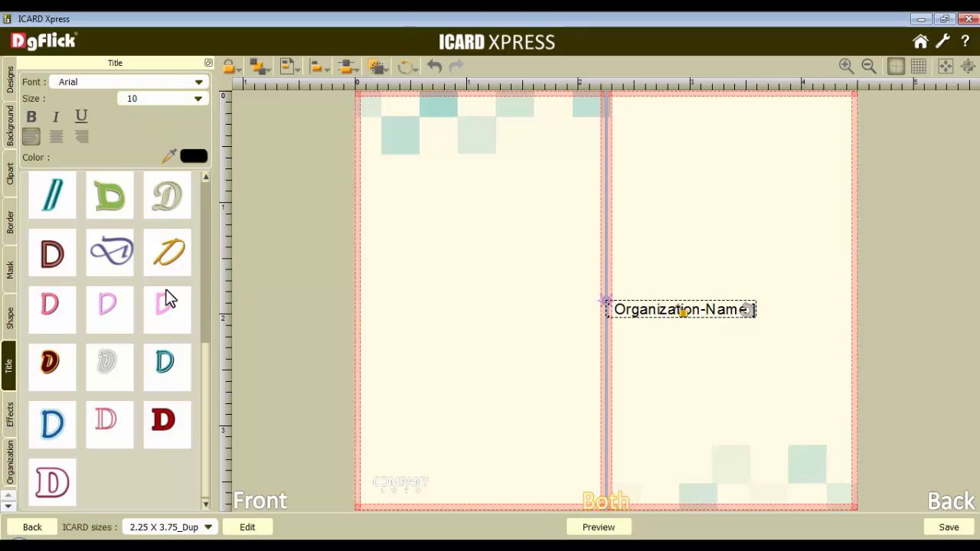
left_click_drag(205, 367, 201, 205)
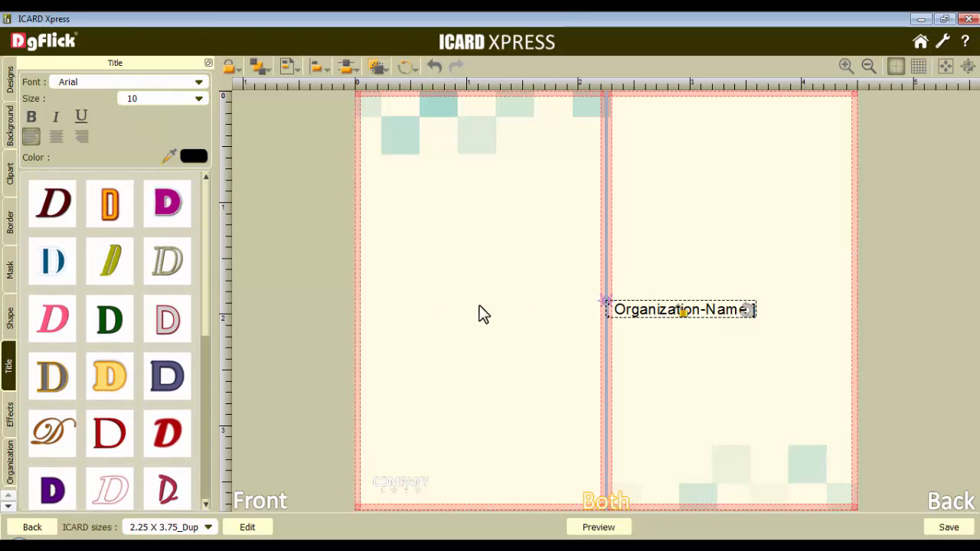
left_click_drag(657, 313, 482, 490)
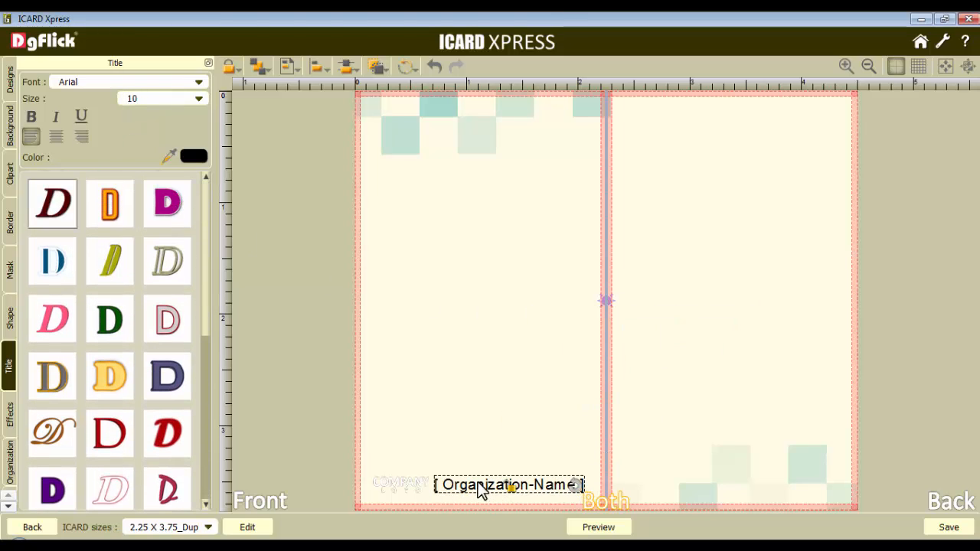
Add the organization's Address Combo with caption field, wrap it onto two centre-aligned lines, and place it on the upper part of the back
left_click(9, 463)
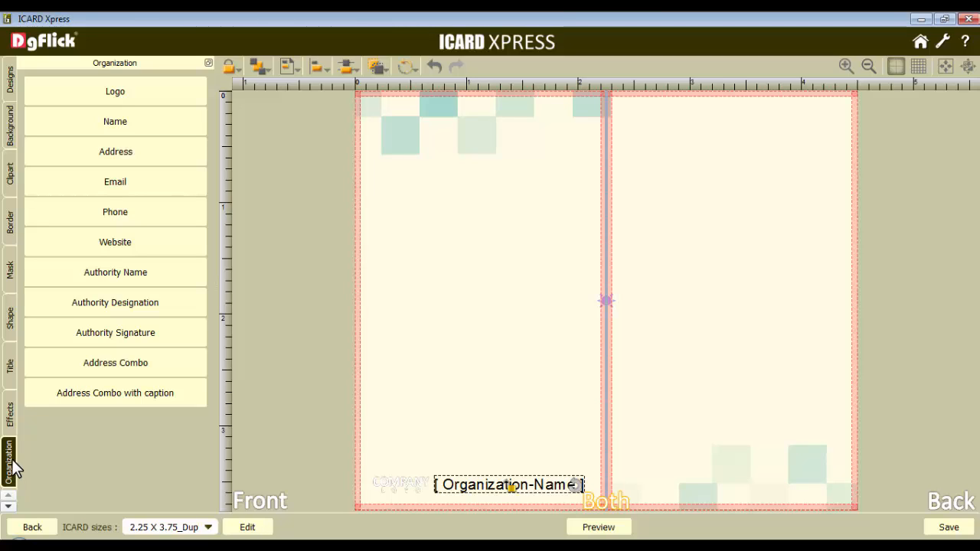
left_click(109, 387)
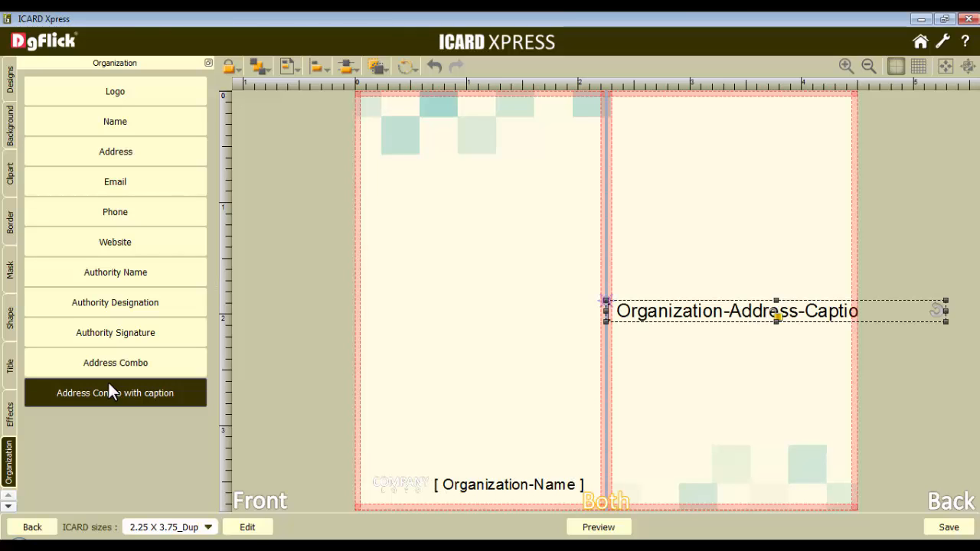
left_click_drag(705, 317, 713, 162)
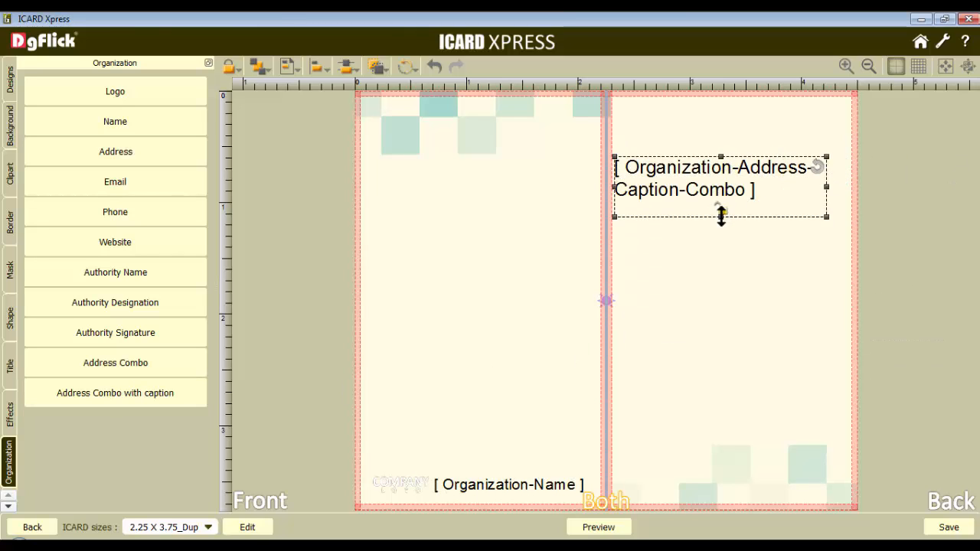
left_click(10, 367)
left_click(55, 136)
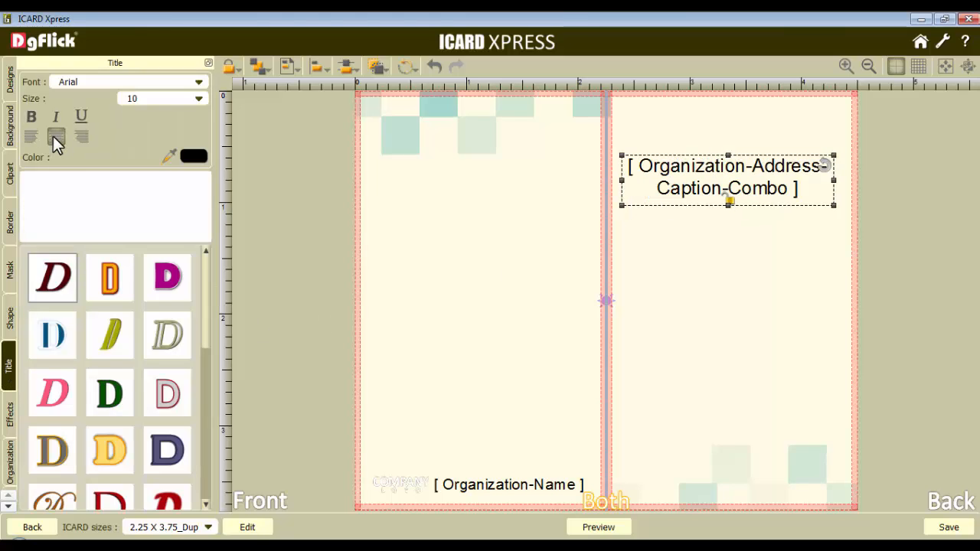
left_click_drag(736, 179, 733, 174)
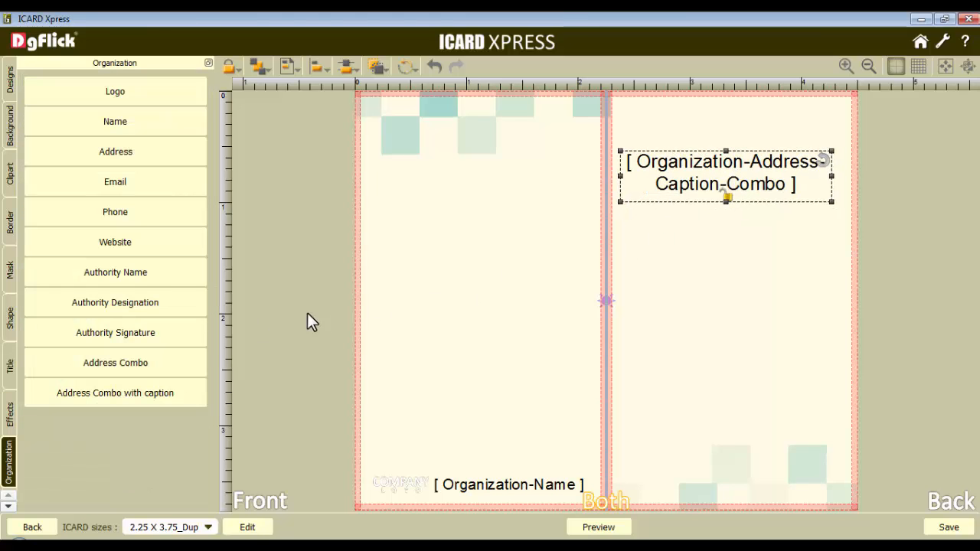
Add the authority signature, name and designation fields, stacking them along the back's lower edge with the designation at font size 6
left_click(117, 332)
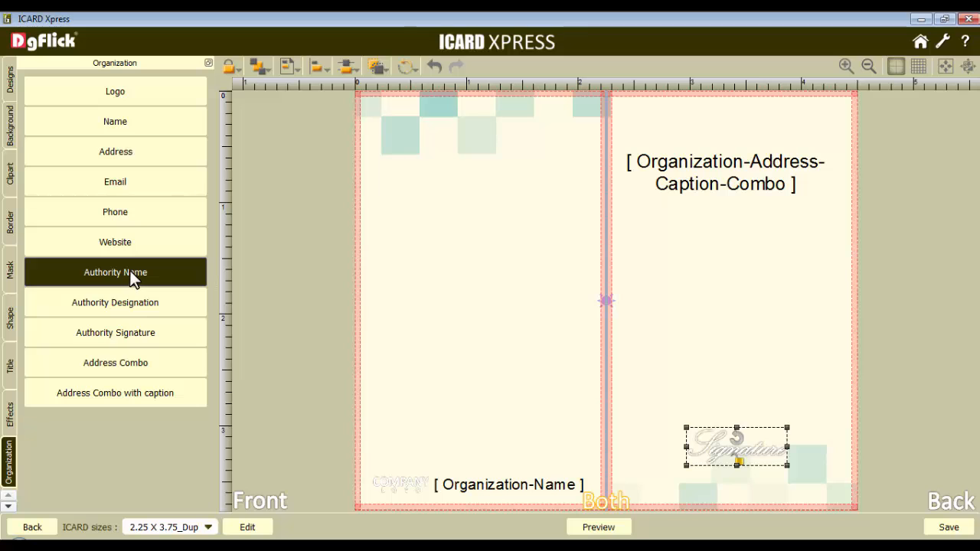
left_click(129, 271)
left_click(113, 302)
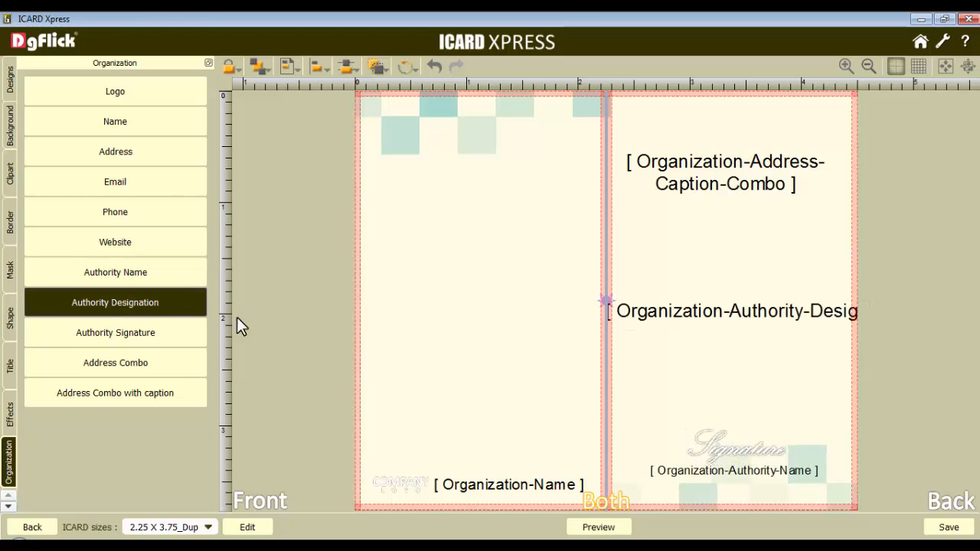
left_click_drag(671, 313, 715, 485)
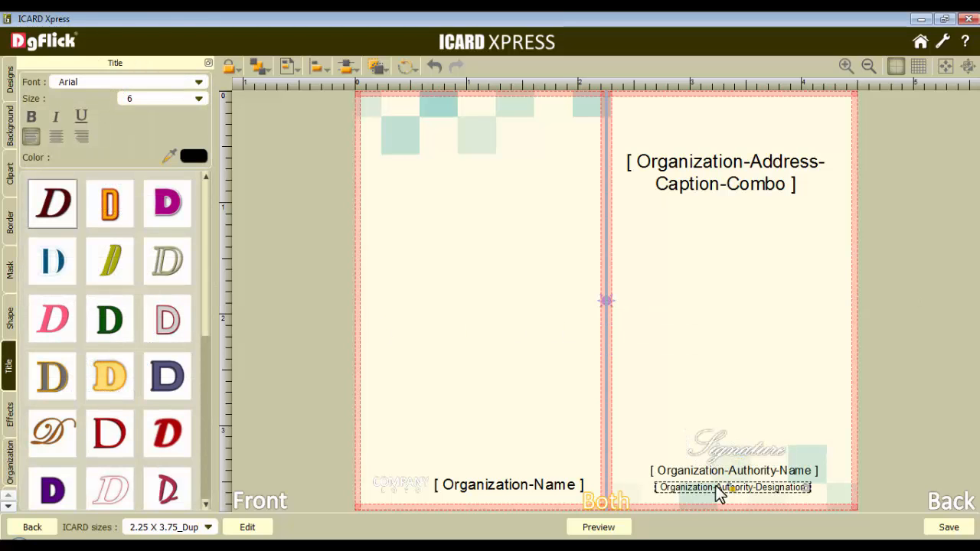
Add a square shape, resize it to a rectangle about 1 x 0.6 inch, and place it at the front's upper edge
left_click(11, 314)
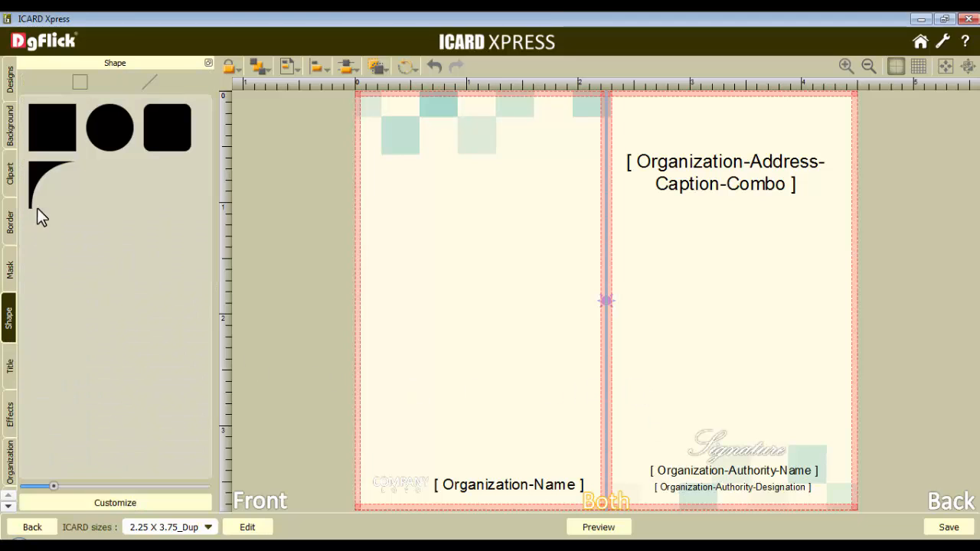
left_click(47, 130)
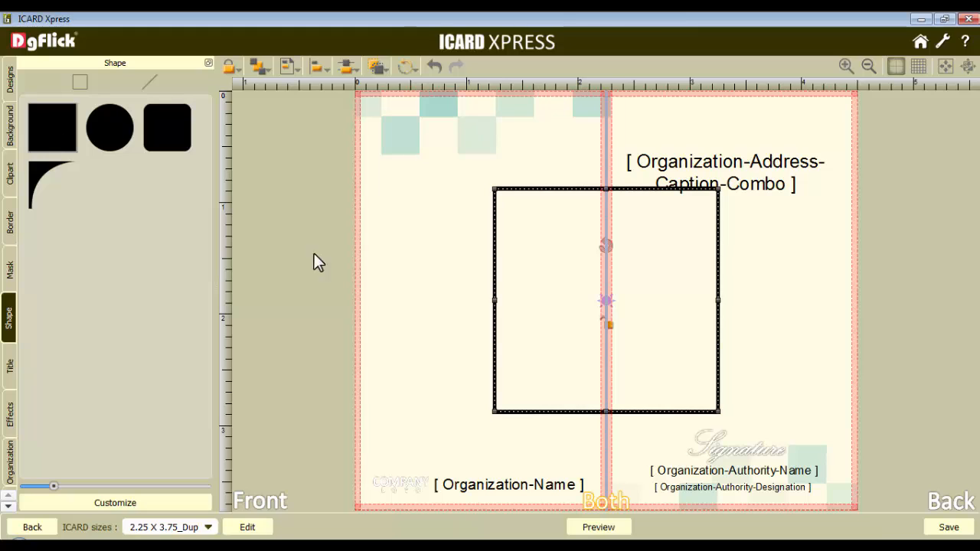
left_click_drag(718, 411, 649, 291)
left_click_drag(539, 278, 547, 181)
left_click_drag(489, 154, 471, 135)
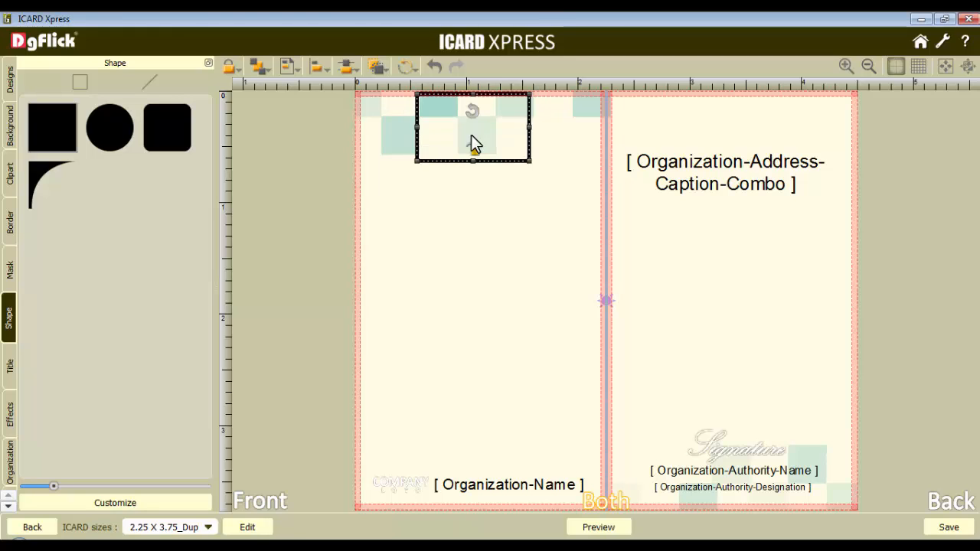
Set the rectangle's outline width to 8 and its outline colour to the light teal sampled from the background squares
left_click(115, 503)
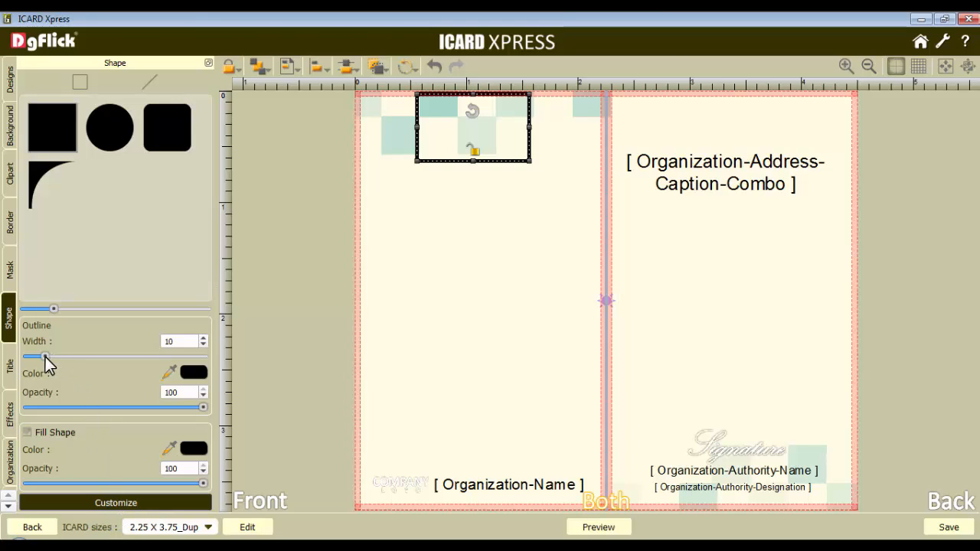
left_click_drag(45, 357, 41, 355)
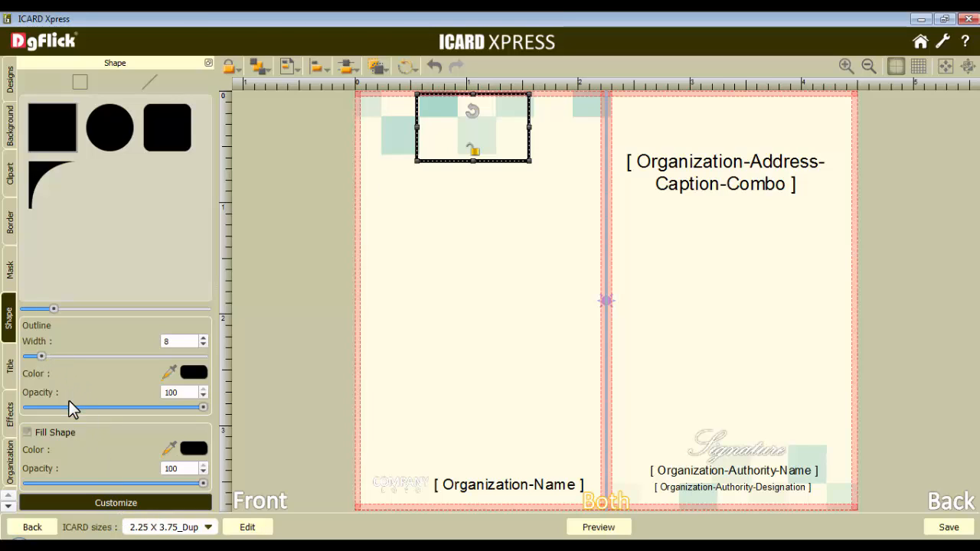
left_click(170, 374)
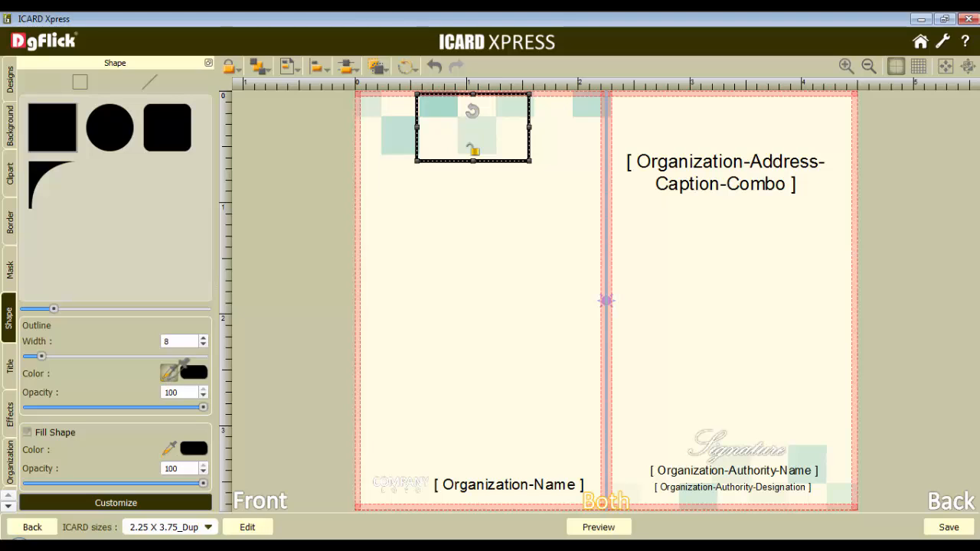
left_click(406, 128)
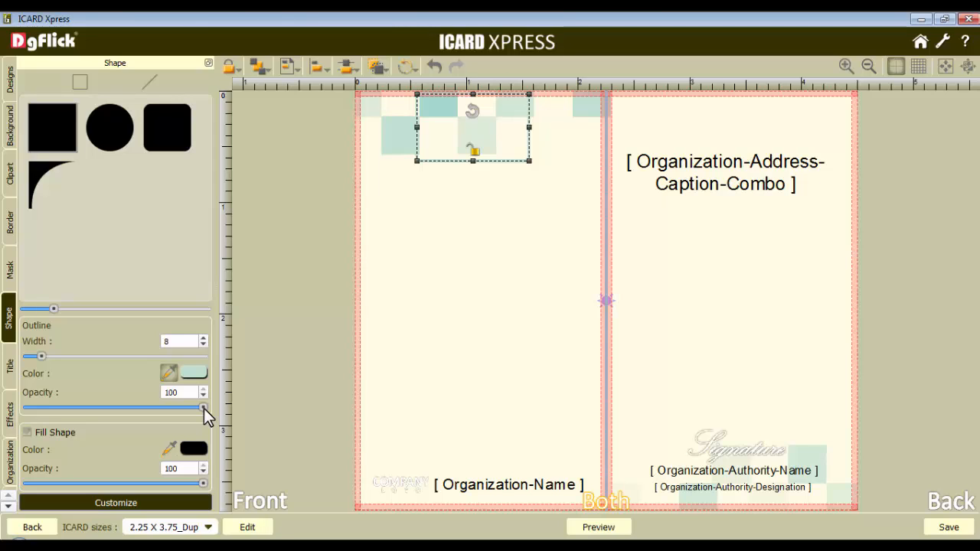
Turn on the rectangle's fill and set it to the cream colour sampled from the card background, keeping fill opacity at 100
left_click(28, 434)
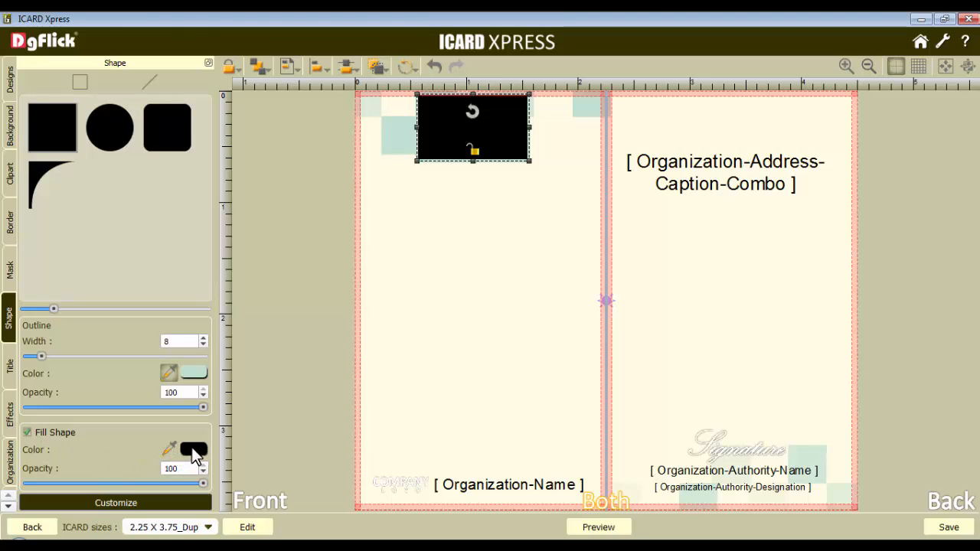
left_click(169, 448)
left_click(406, 119)
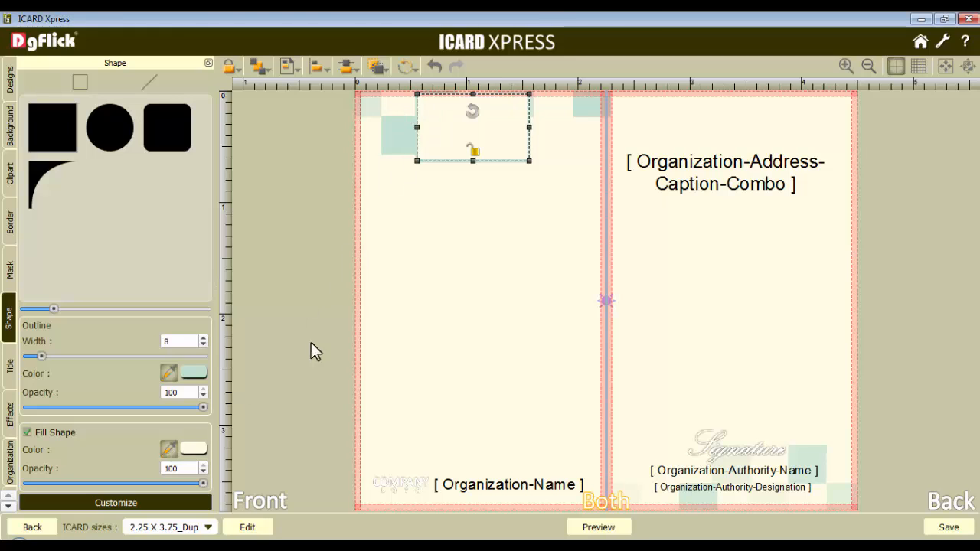
double_click(172, 469)
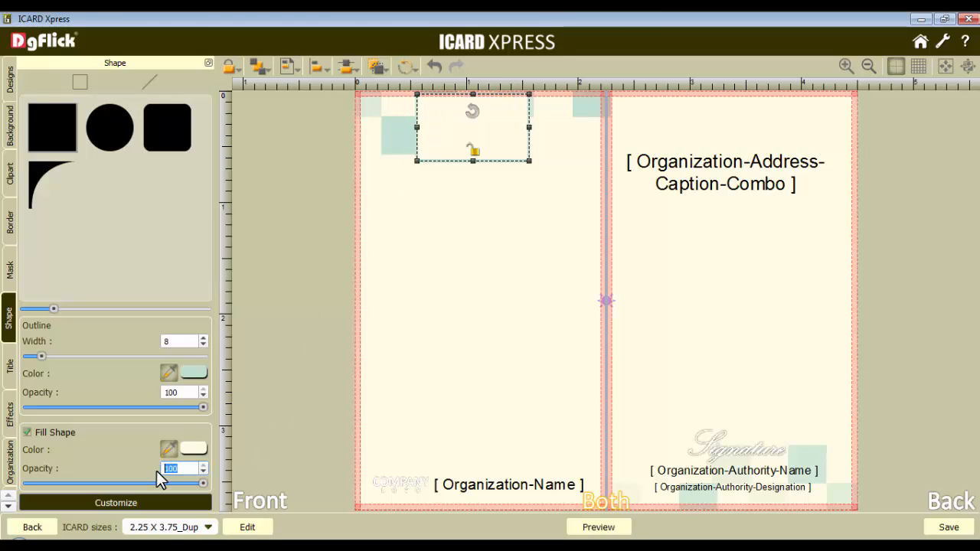
left_click(481, 144)
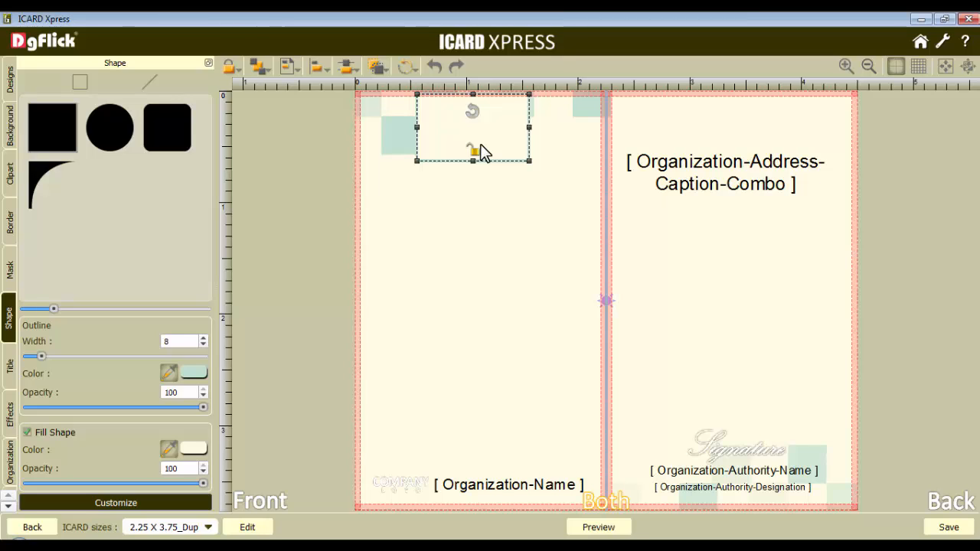
Align the rectangle to the top centre of the front page, respecting the safe area
left_click(255, 505)
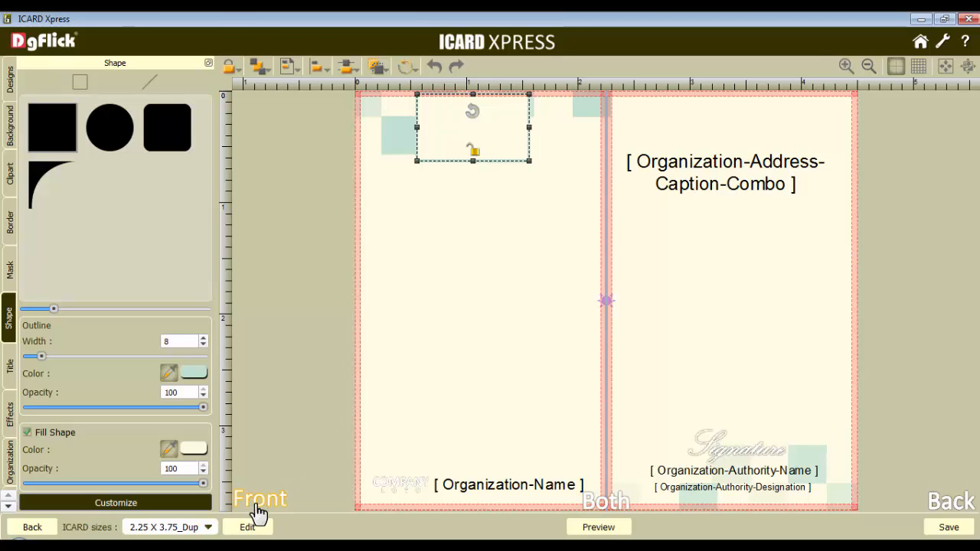
left_click(291, 67)
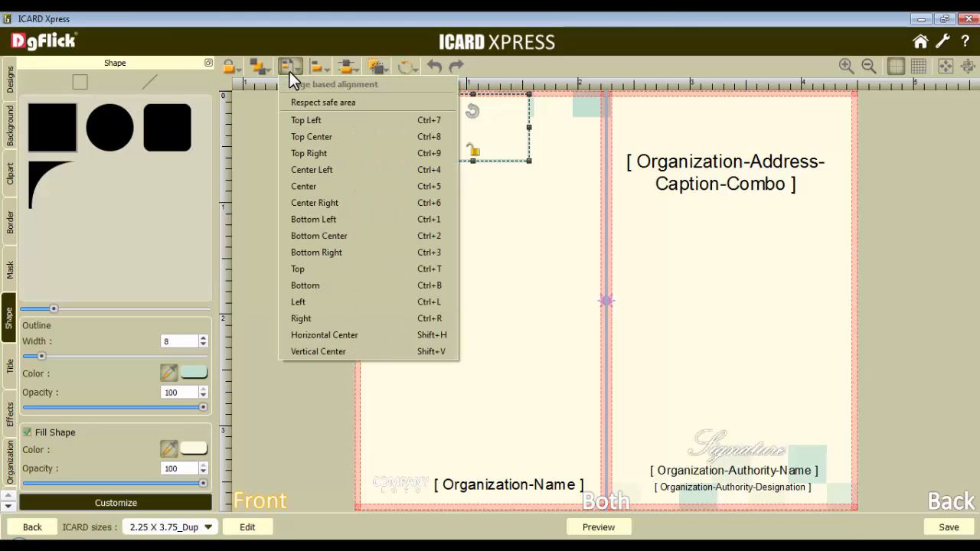
left_click(322, 102)
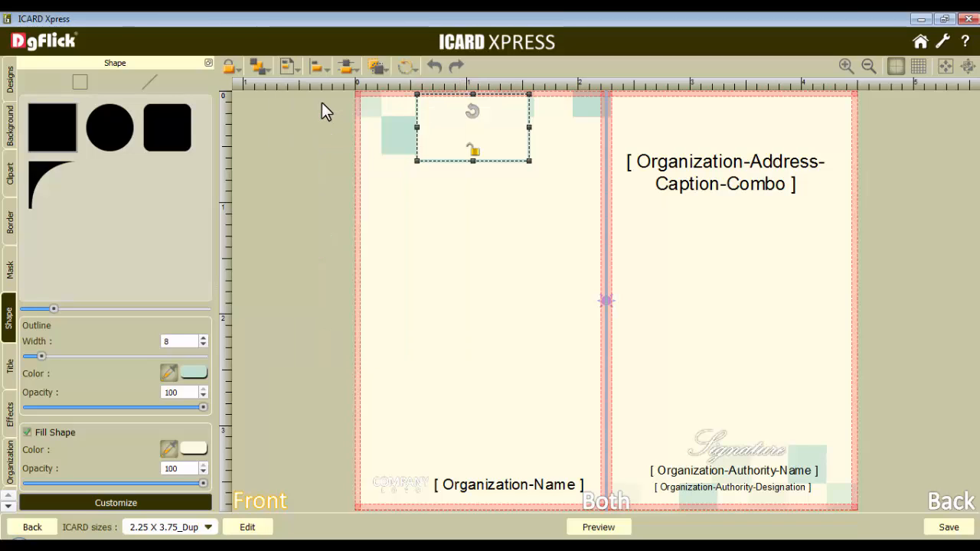
left_click(287, 67)
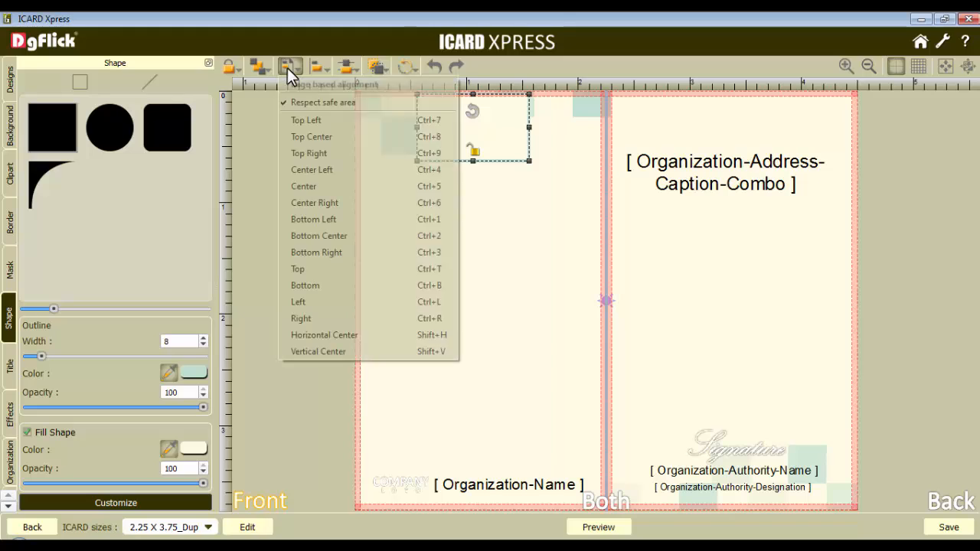
left_click(322, 136)
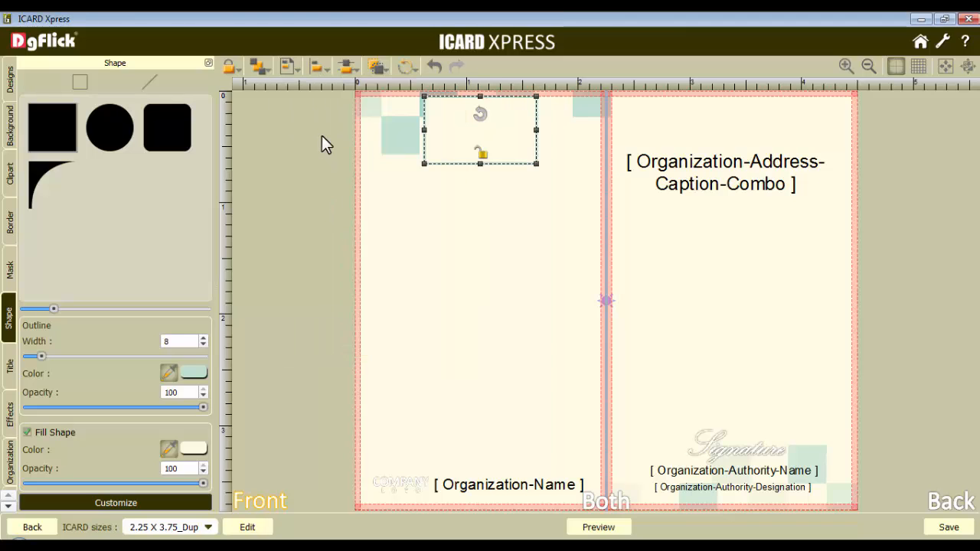
left_click(485, 213)
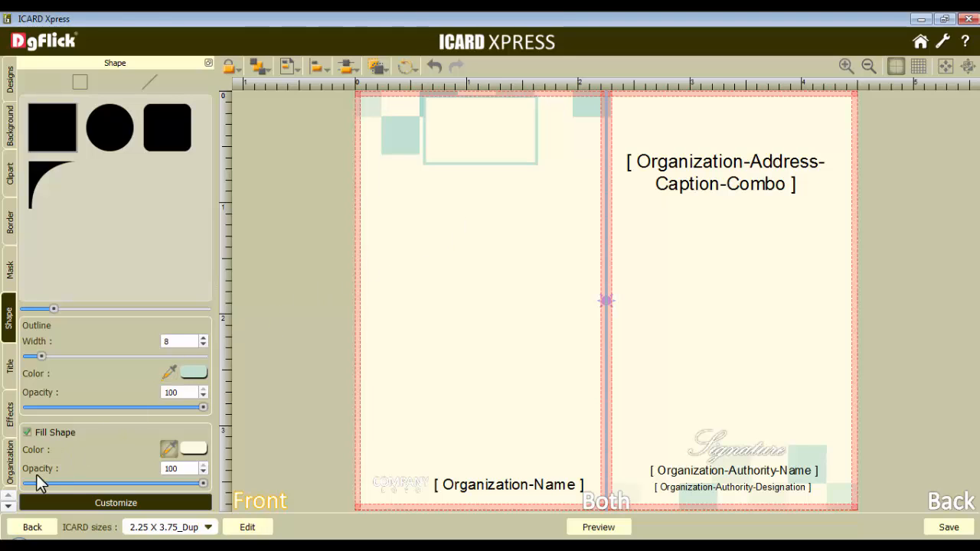
Add the exhibition ID field at font size 16 and place it inside the rectangle on the front
left_click(8, 506)
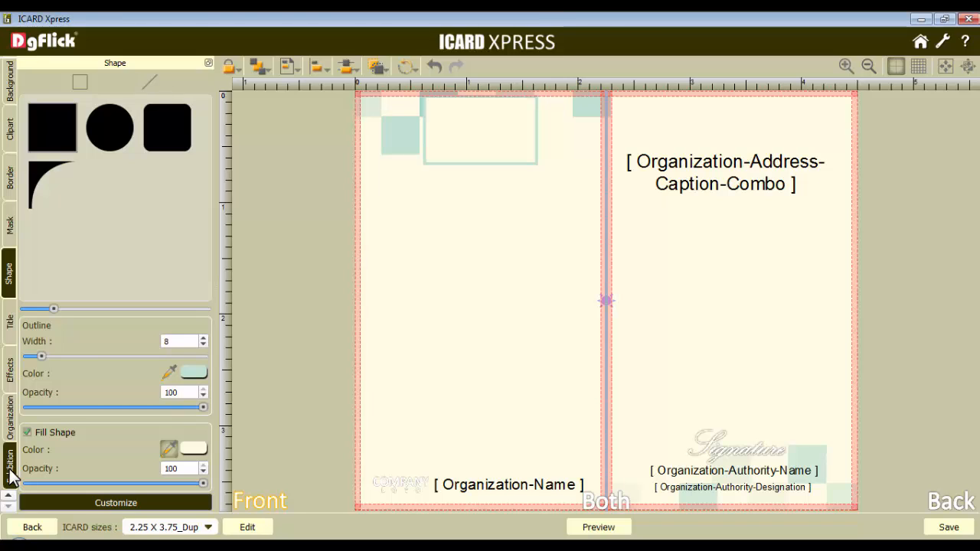
left_click(10, 467)
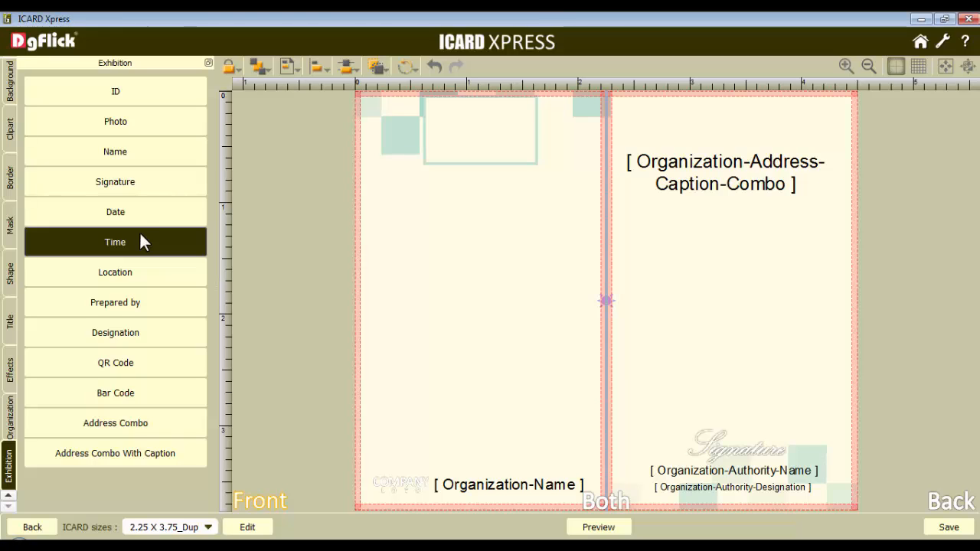
left_click(114, 90)
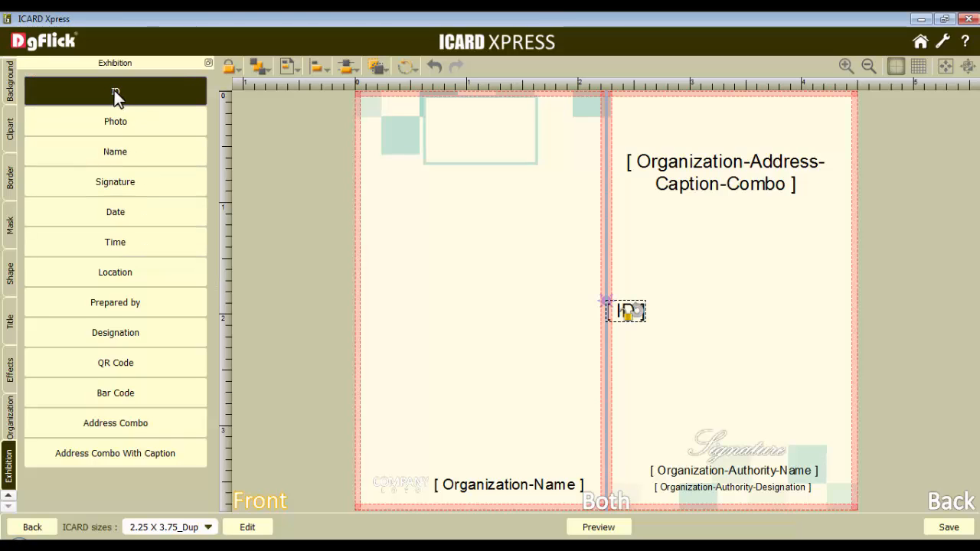
left_click(9, 320)
left_click(197, 101)
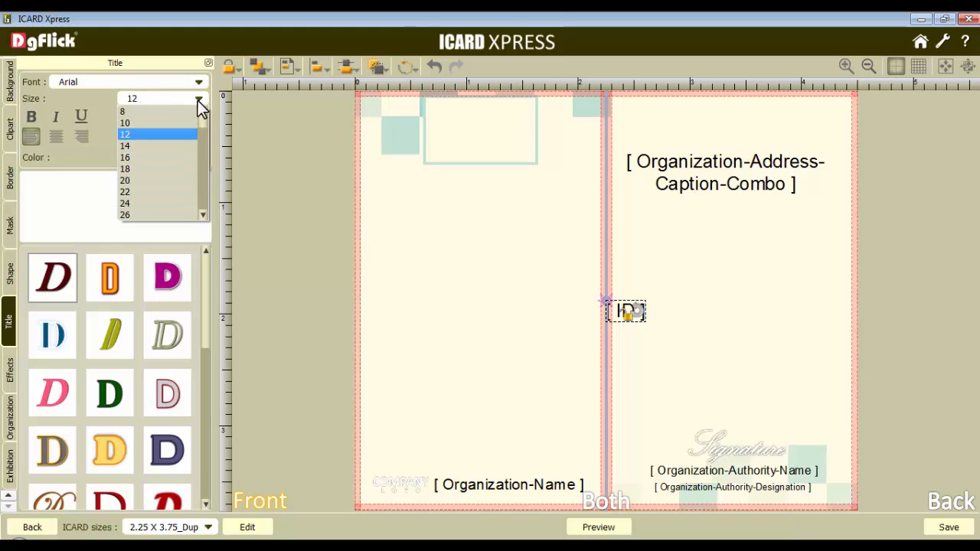
left_click(147, 156)
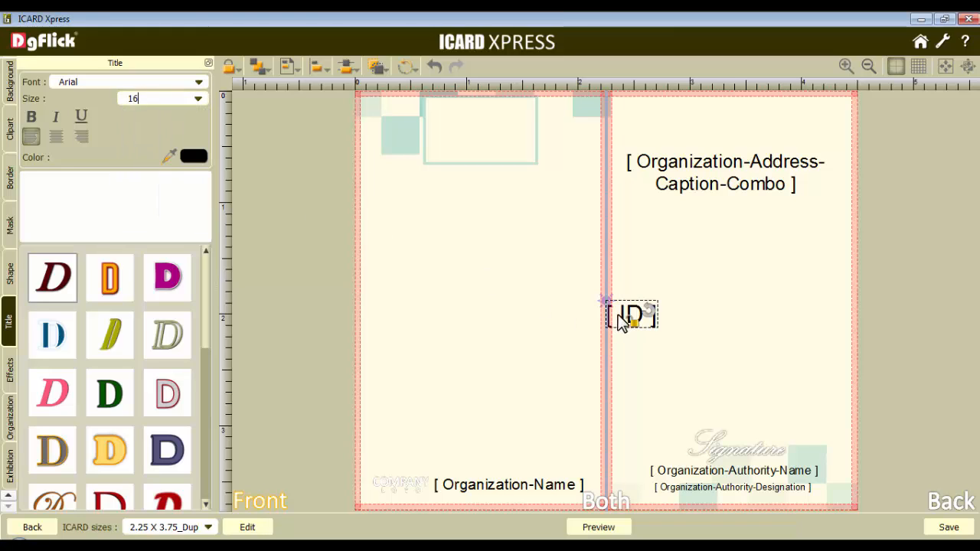
left_click_drag(623, 320, 468, 144)
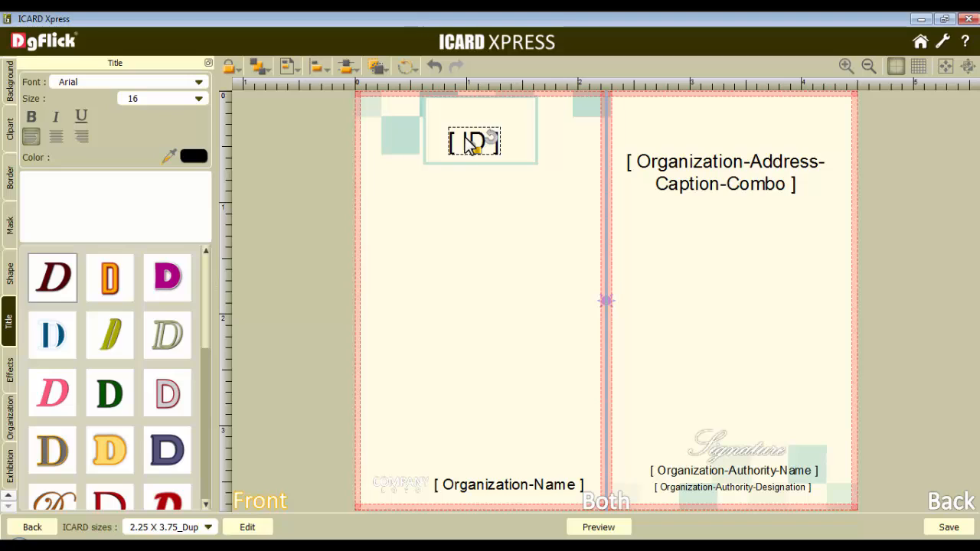
Centre the ID field horizontally and vertically on the rectangle using object-based alignment
left_click(463, 111)
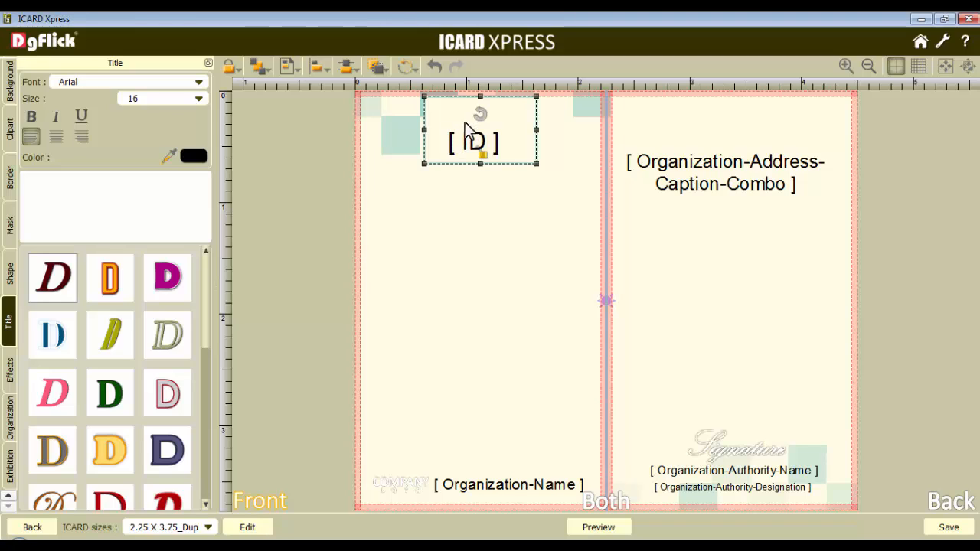
left_click(473, 147)
left_click(320, 67)
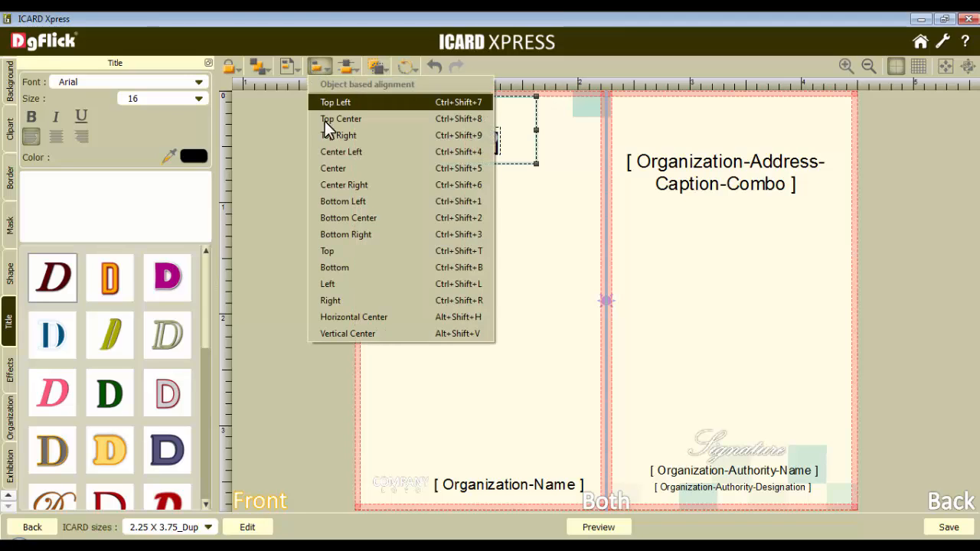
left_click(375, 317)
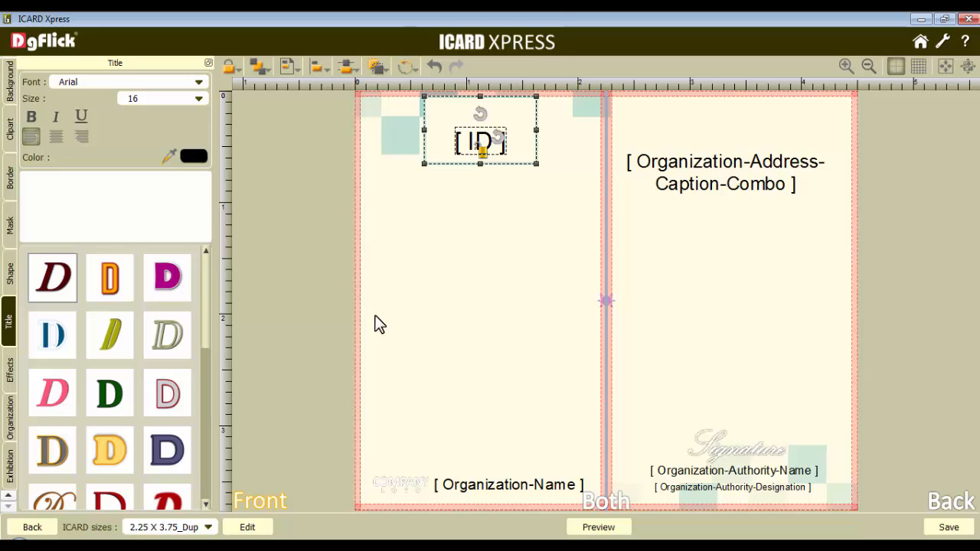
left_click(318, 68)
left_click(365, 332)
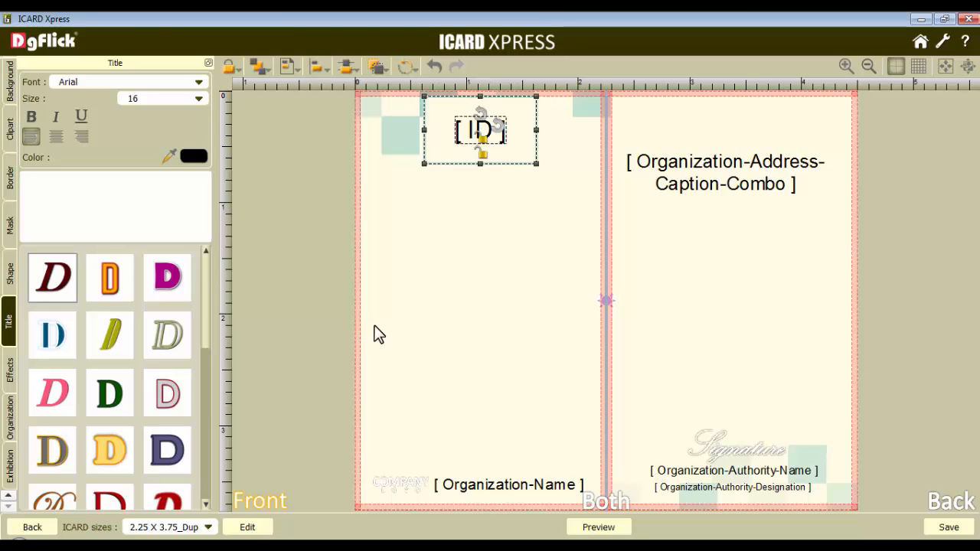
left_click(500, 180)
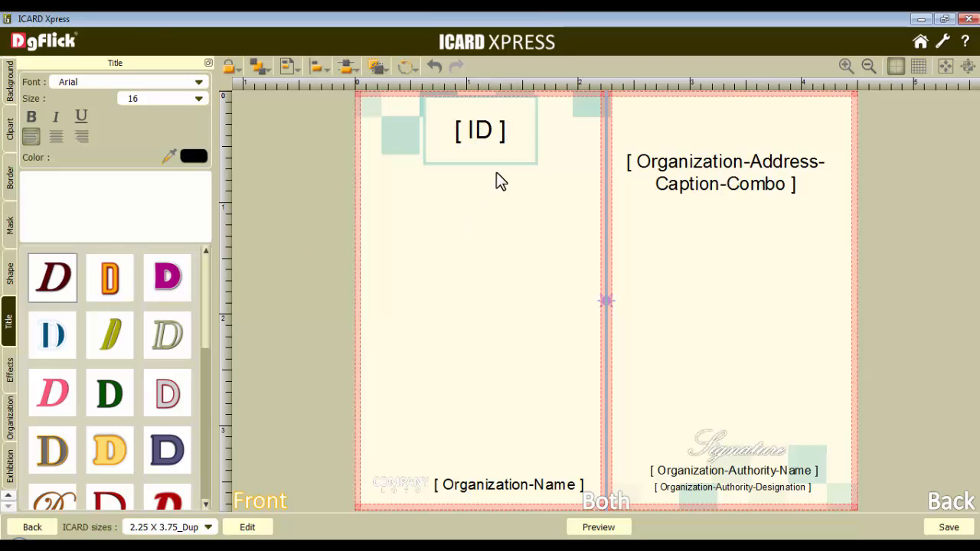
Add the exhibition Photo, Name and Designation fields, shrink the photo placeholder, and place it on the front below the ID
left_click(7, 459)
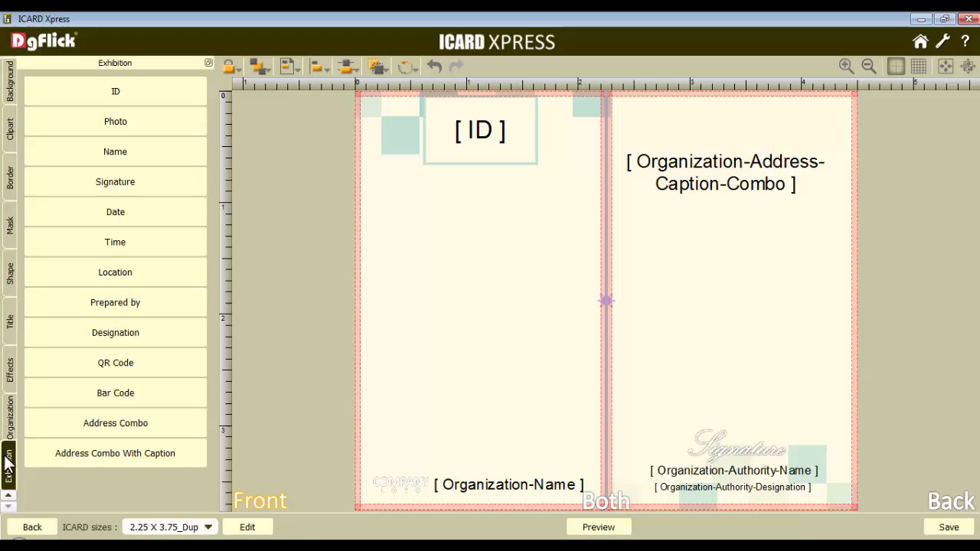
left_click(115, 122)
left_click(116, 149)
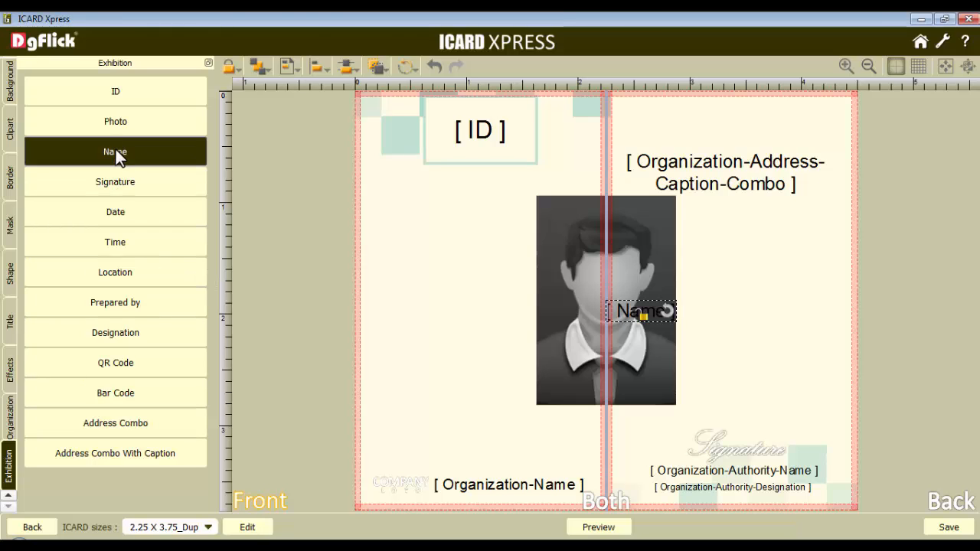
left_click(120, 331)
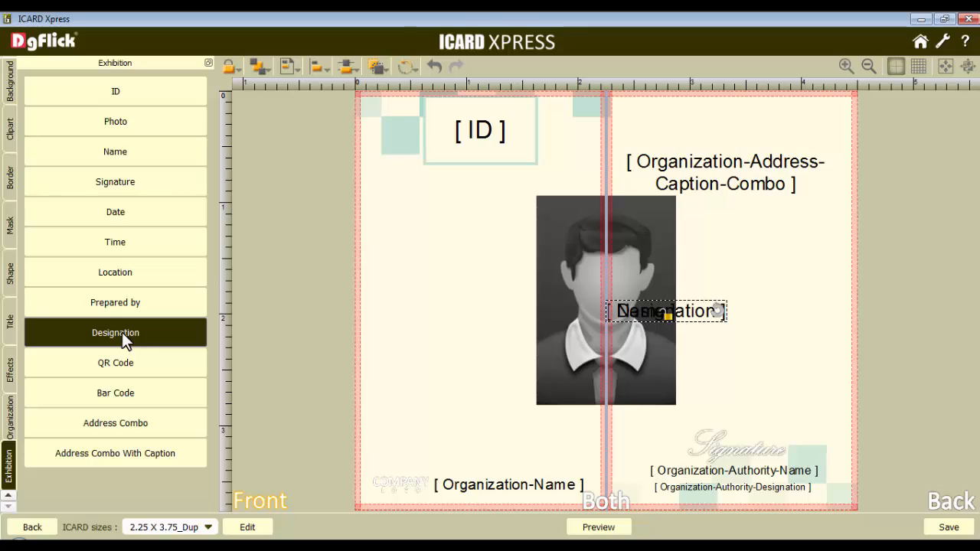
left_click(547, 241)
left_click_drag(536, 195, 559, 232)
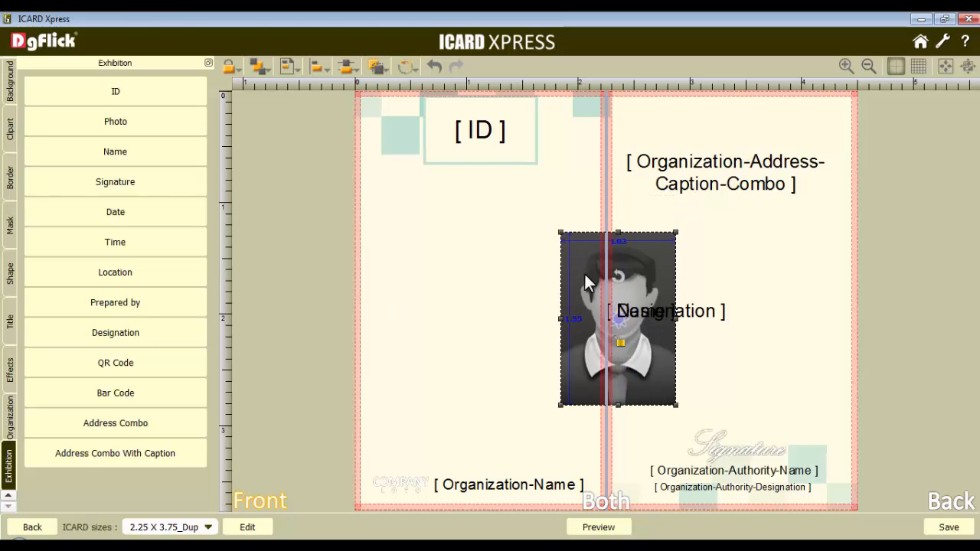
left_click_drag(584, 272, 450, 217)
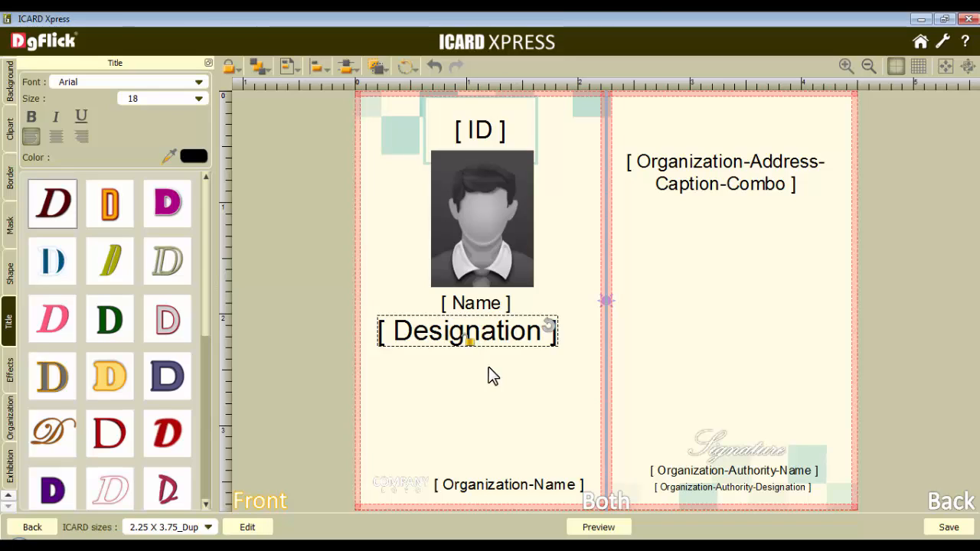
Centre the photo, Name and Designation fields horizontally on the front page, respecting the safe area
left_click(496, 242)
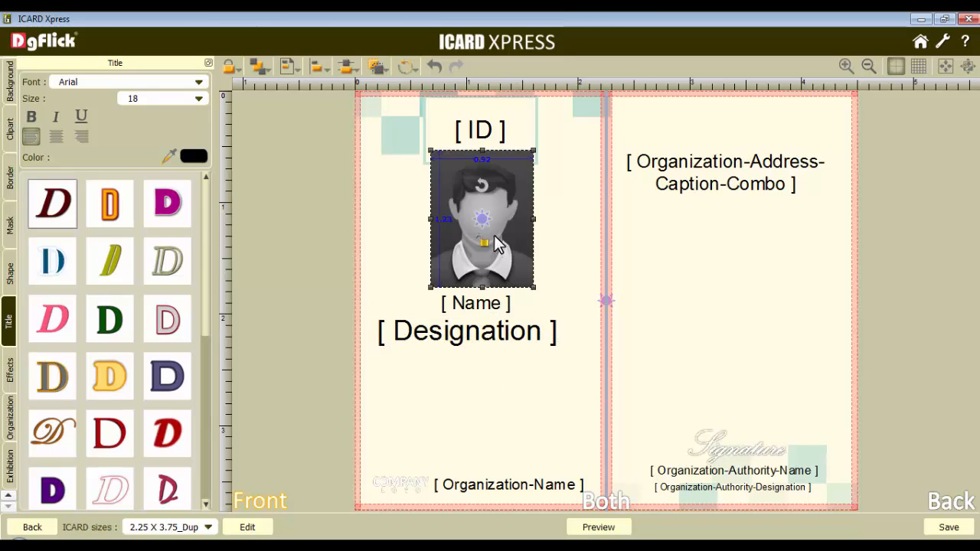
left_click(484, 305, "ctrl")
left_click(489, 334, "ctrl")
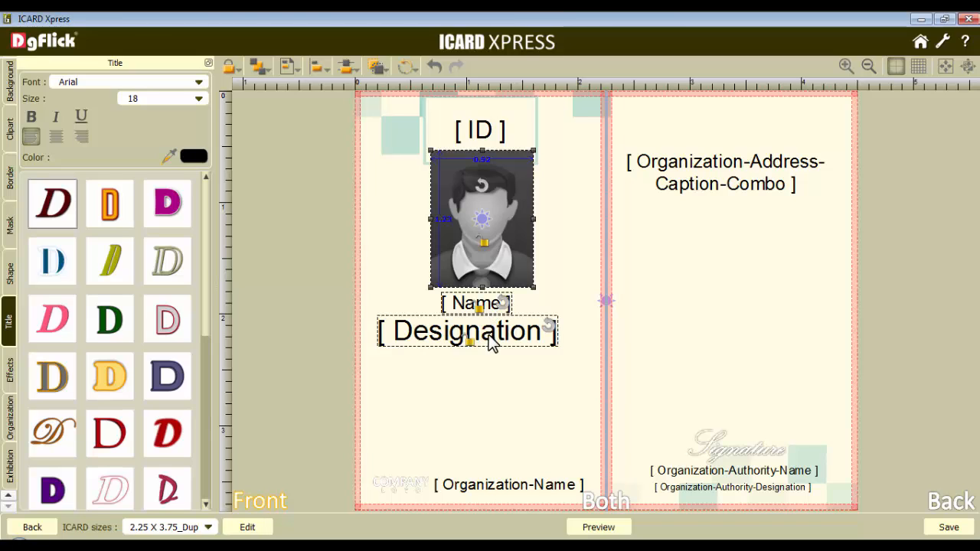
left_click(290, 67)
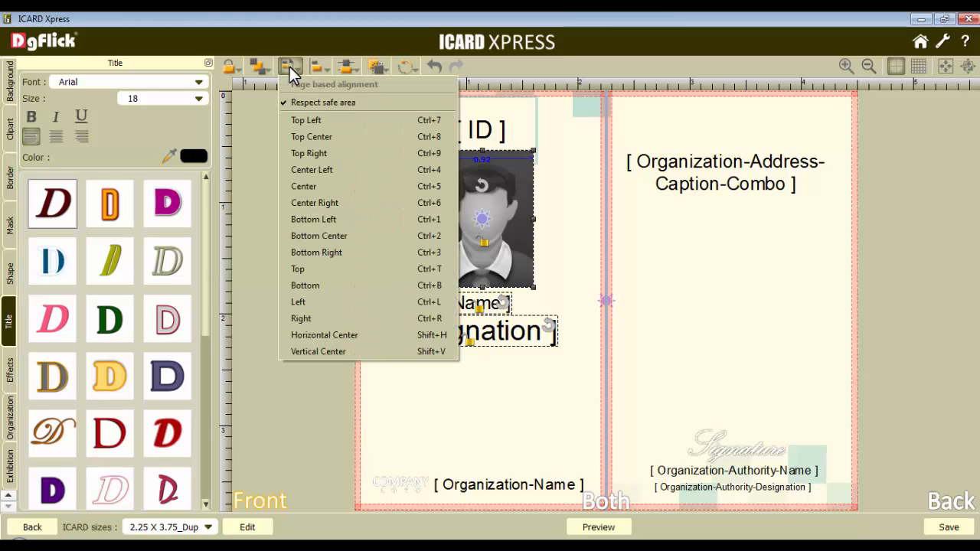
left_click(362, 334)
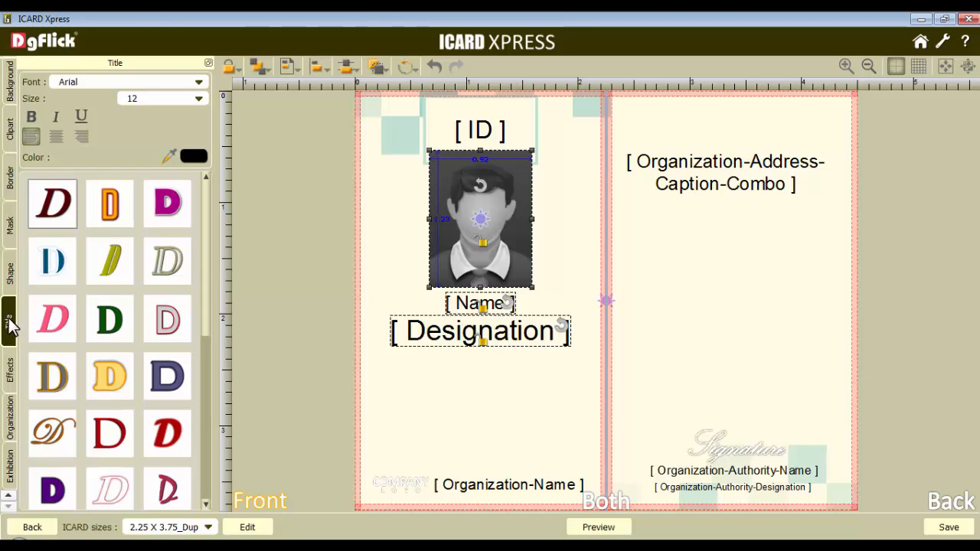
Add the title text "Location :" in Arial at size 9 and place it on the front below the Designation field
left_click(376, 277)
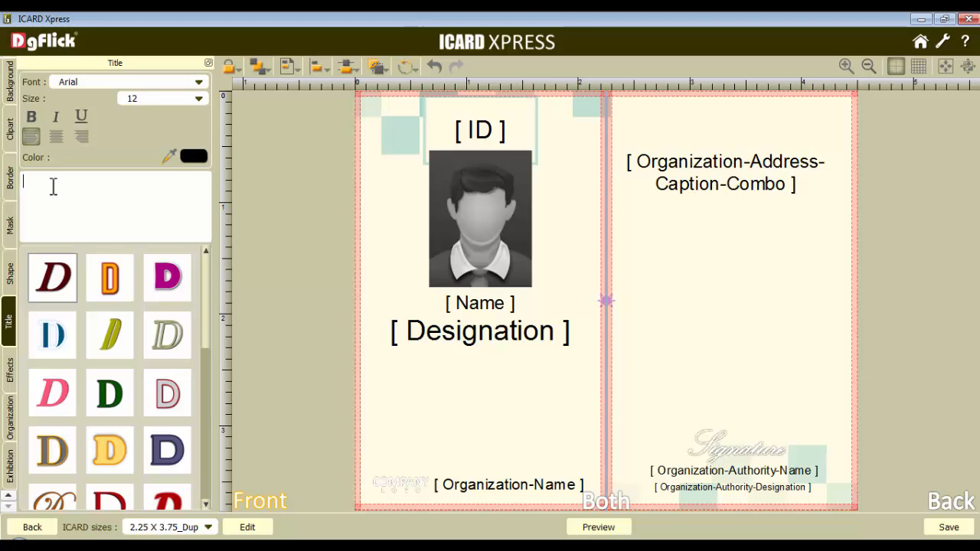
type("Location")
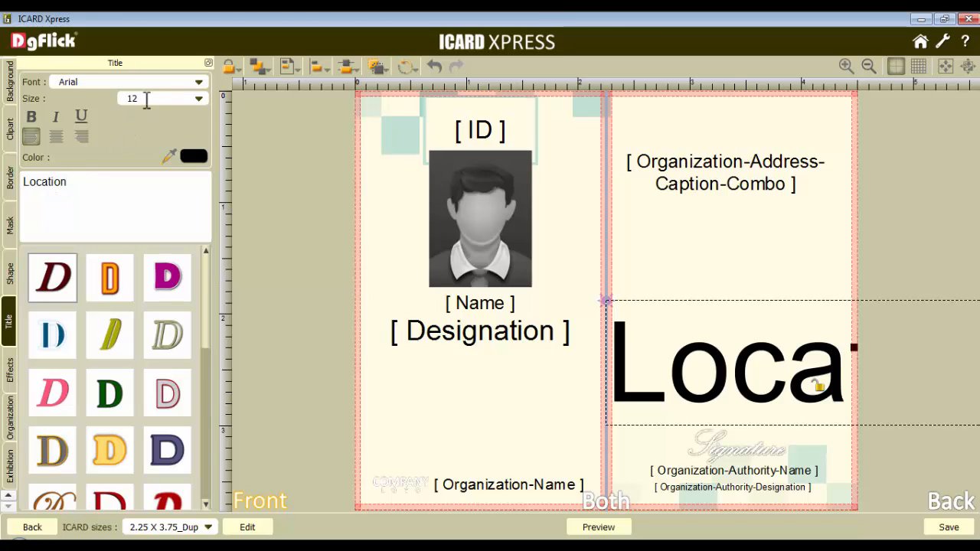
left_click_drag(145, 99, 119, 101)
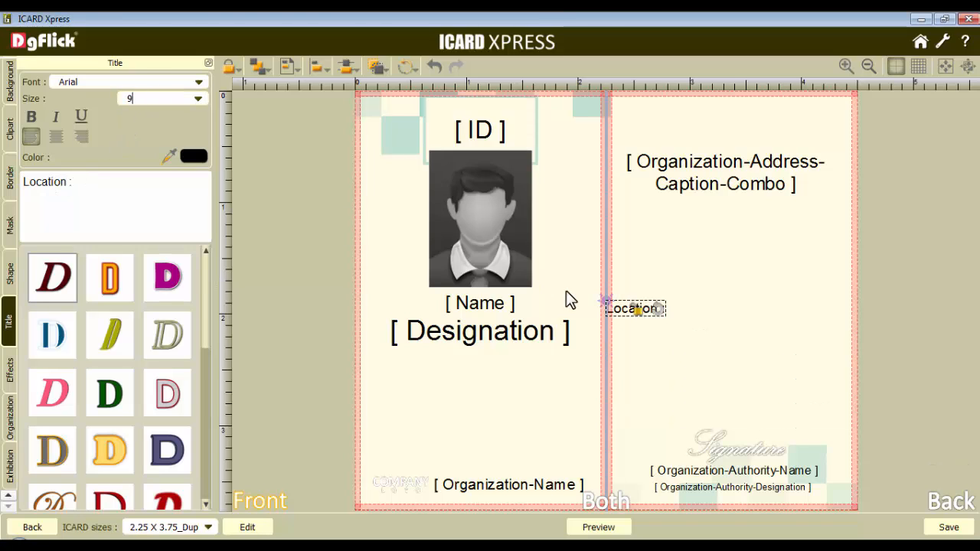
left_click_drag(622, 309, 391, 383)
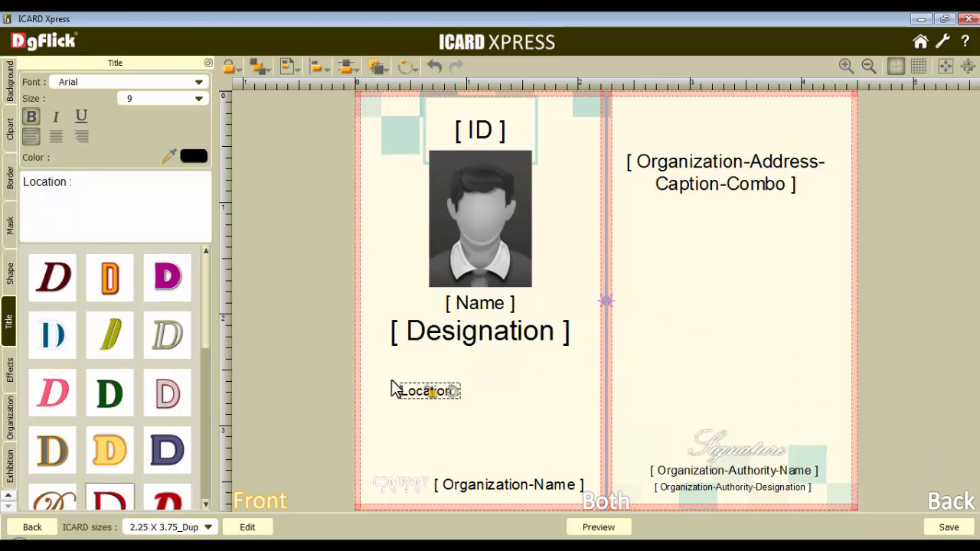
Set the text colour of the "Location :" label to red
left_click(194, 157)
left_click(310, 220)
left_click(583, 418)
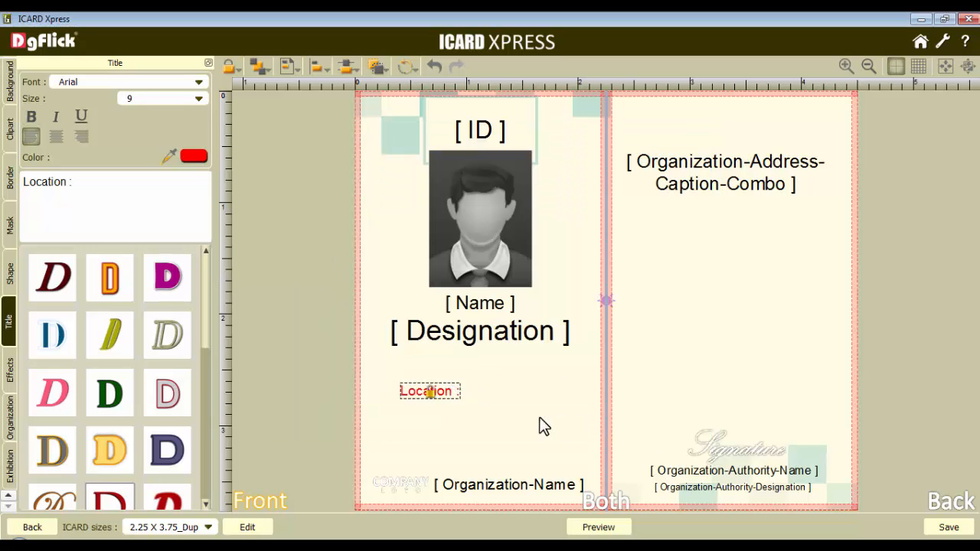
left_click(446, 426)
Add the exhibition Location field and place it just after the "Location :" label on the front
left_click(10, 460)
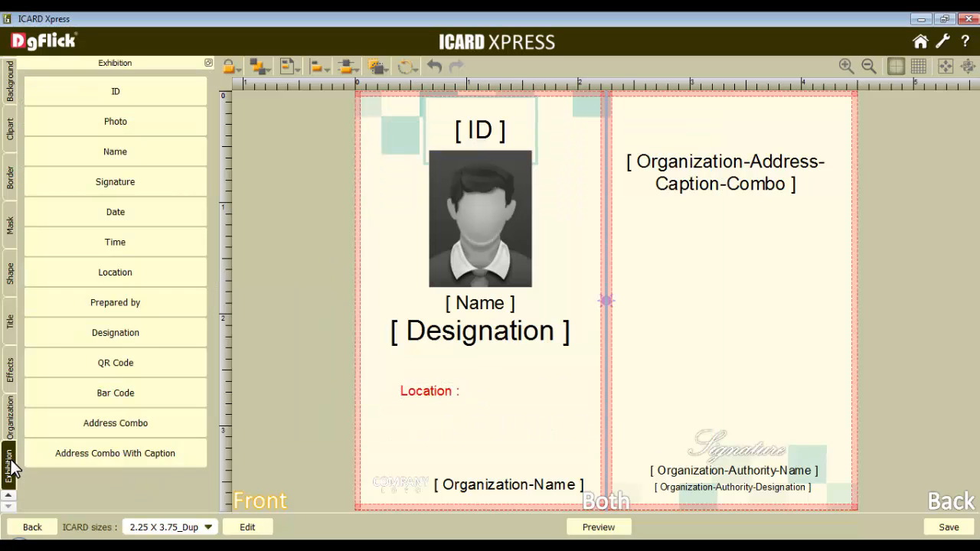
left_click(116, 270)
left_click_drag(636, 309, 494, 399)
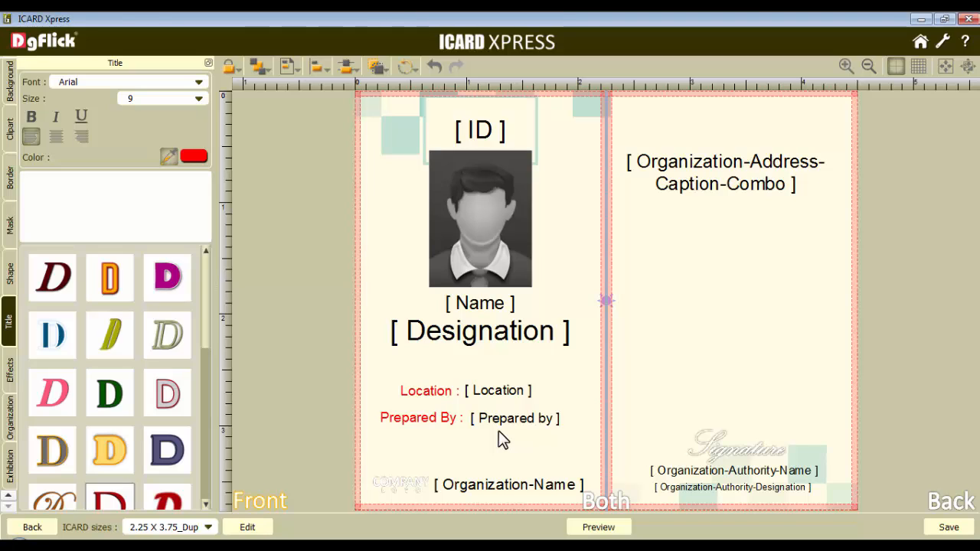
Align the "Location :" label and the Location field to each other's vertical centre using object-based alignment
left_click(443, 390)
left_click(503, 393, "ctrl")
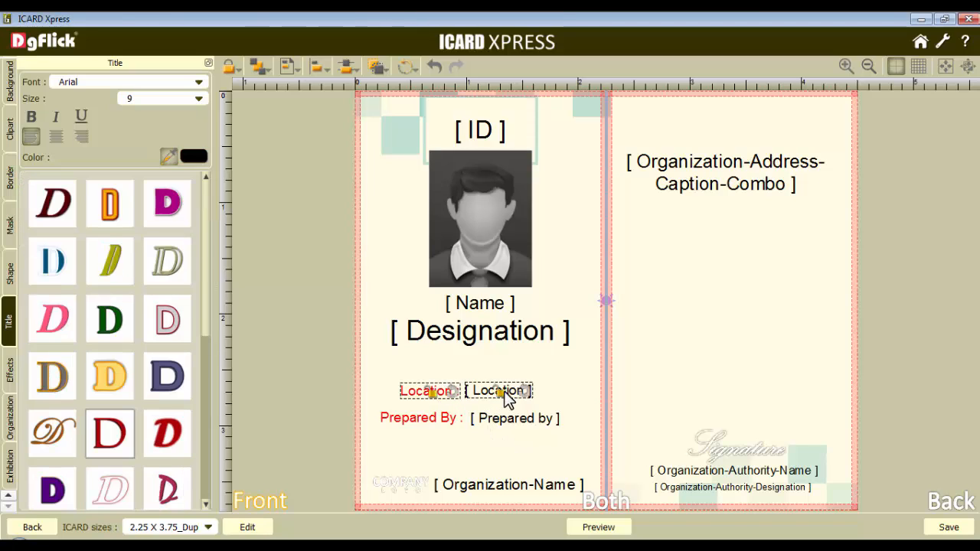
left_click(318, 68)
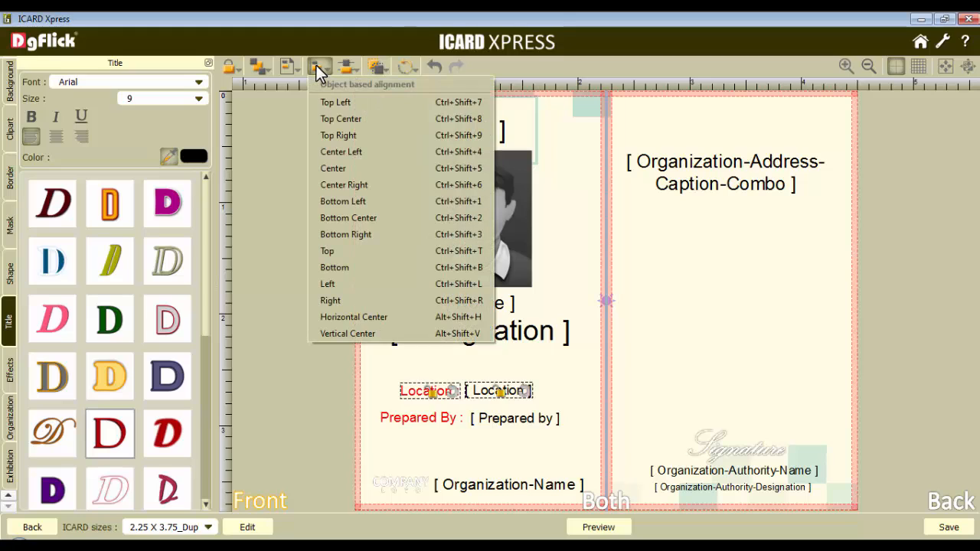
left_click(357, 332)
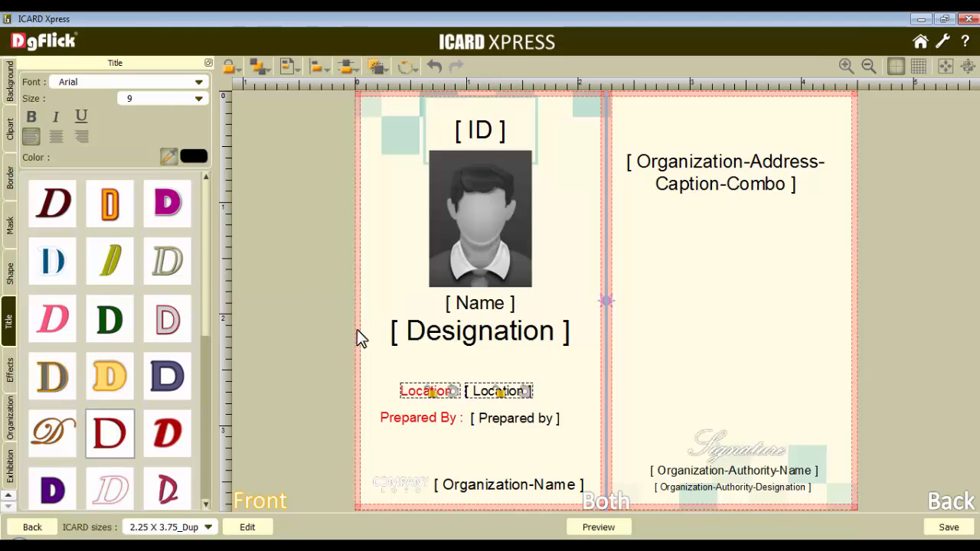
Align the "Prepared By :" label and the Prepared by field to each other's vertical centre using object-based alignment
left_click(448, 417)
left_click(494, 423, "ctrl")
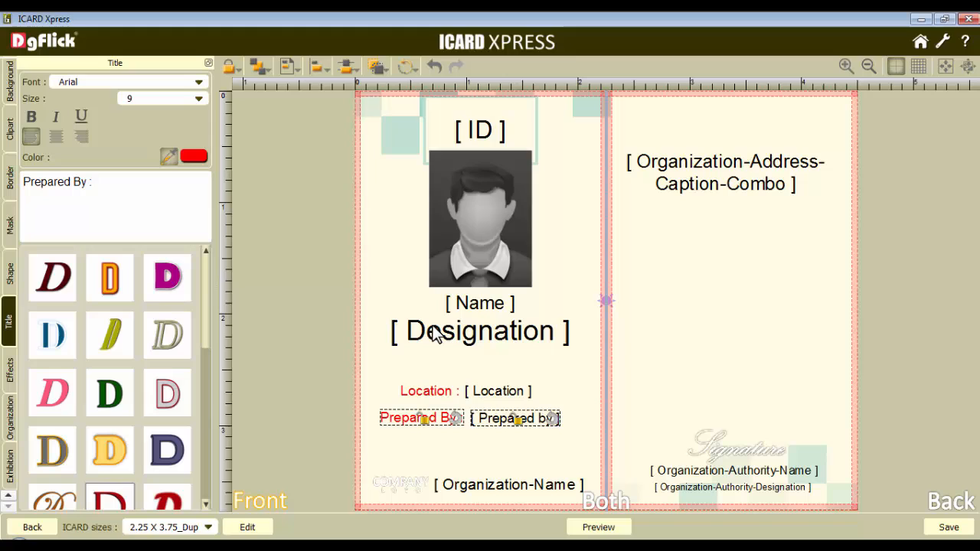
left_click(320, 67)
left_click(360, 334)
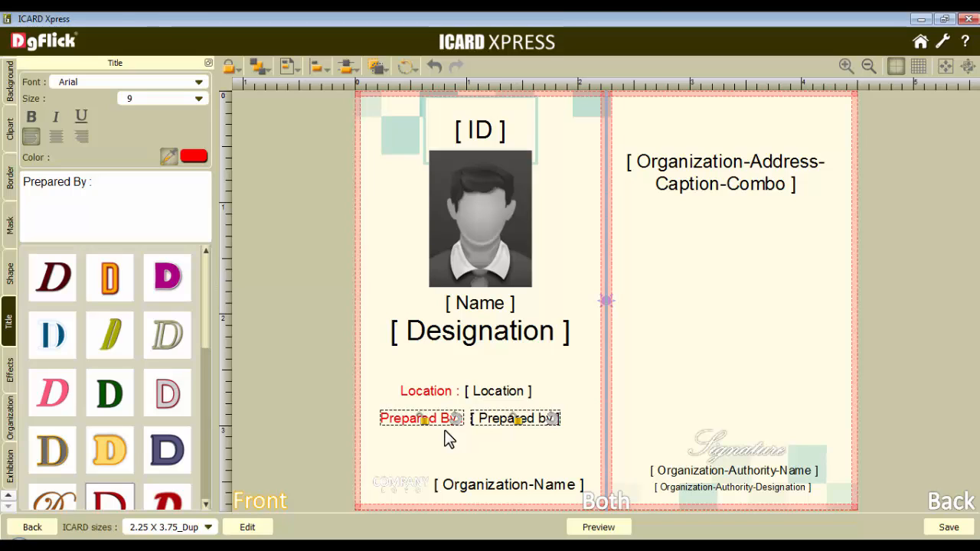
Right-align the "Location :" and "Prepared By :" labels with each other
left_click(437, 393)
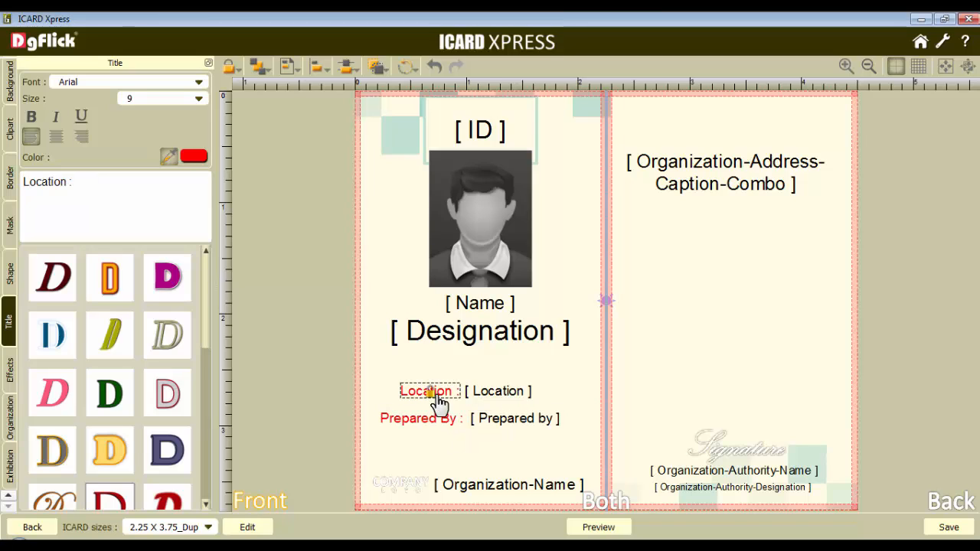
left_click(440, 425)
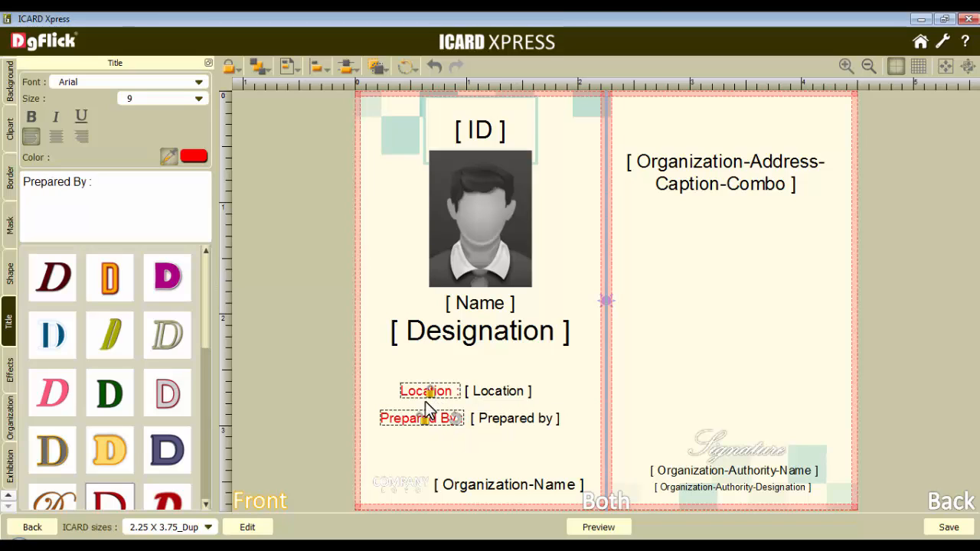
left_click(312, 65)
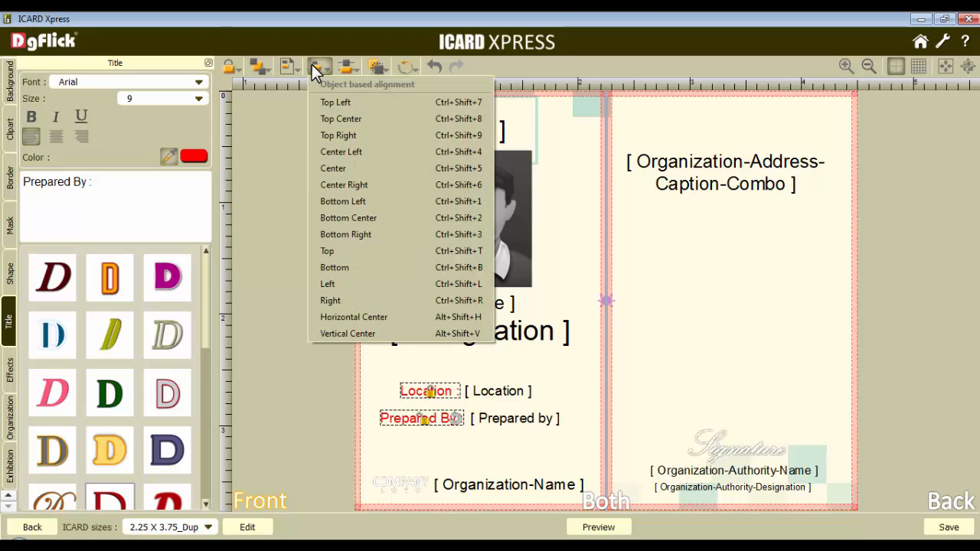
left_click(349, 301)
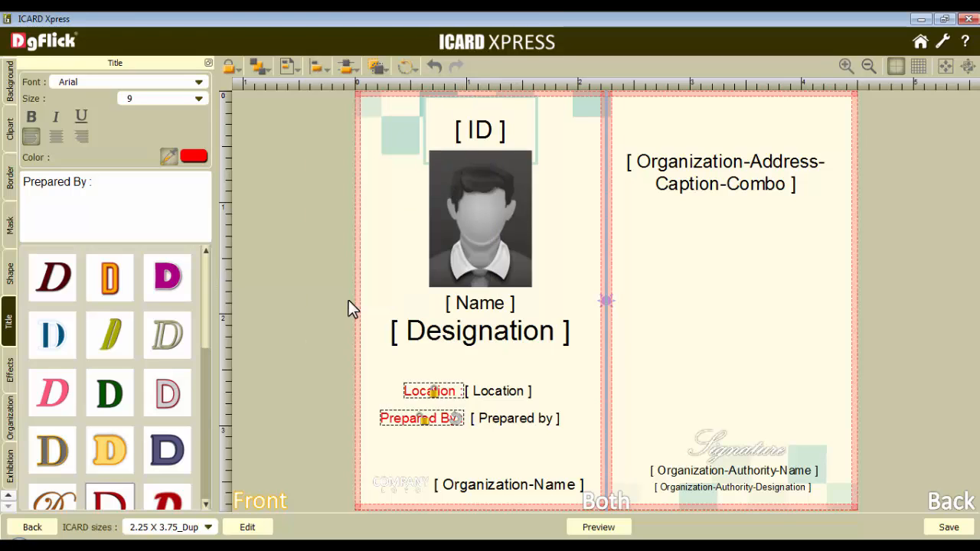
Left-align the Location and Prepared by fields with each other using object-based alignment
left_click(494, 394)
left_click(512, 421, "ctrl")
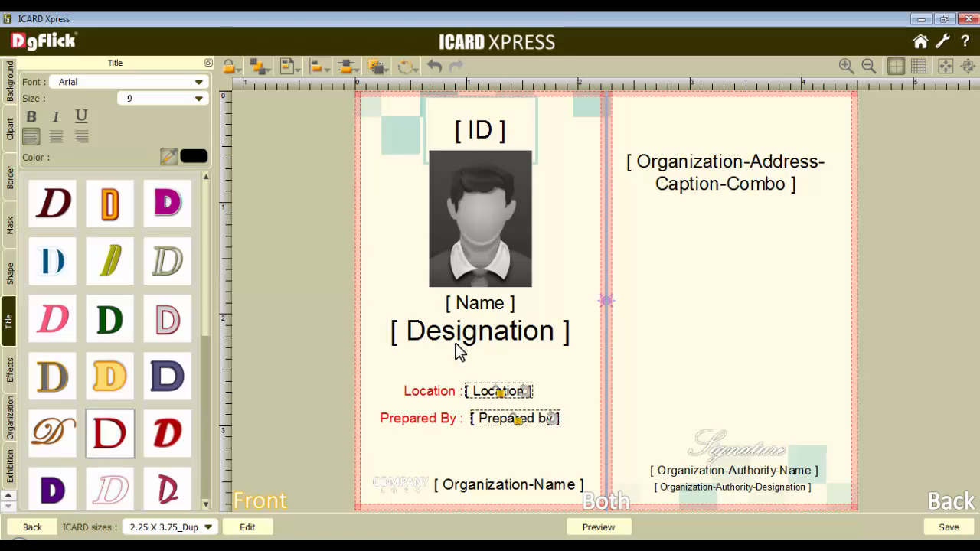
left_click(320, 68)
left_click(346, 283)
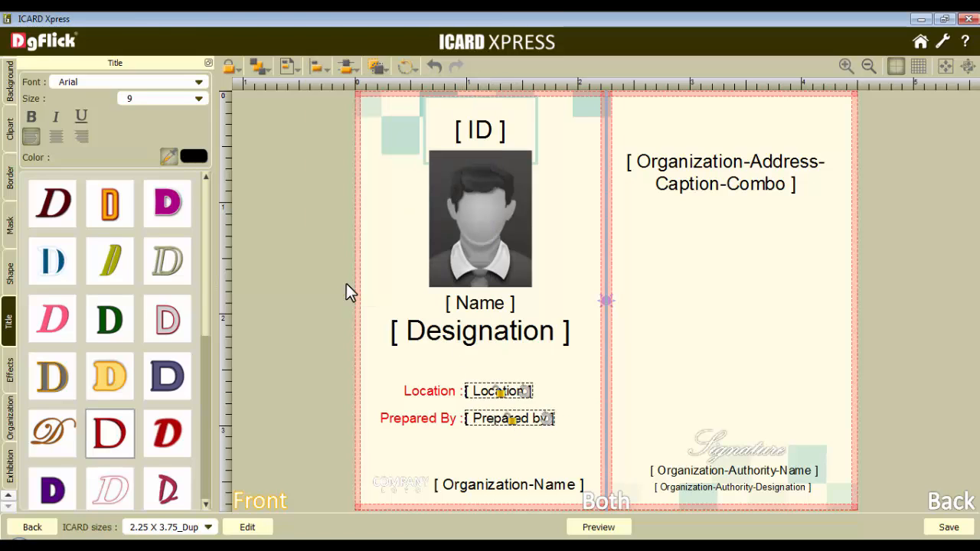
left_click(479, 405)
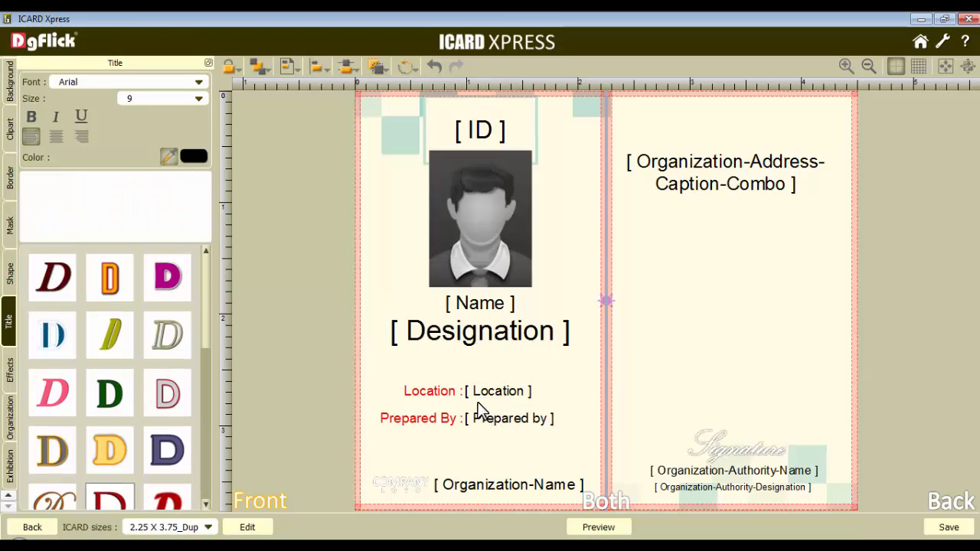
Draw a horizontal line between the Designation and Location rows on the front and centre it horizontally on the page
left_click(15, 271)
left_click(150, 83)
left_click_drag(574, 298, 393, 363)
left_click_drag(493, 363, 573, 363)
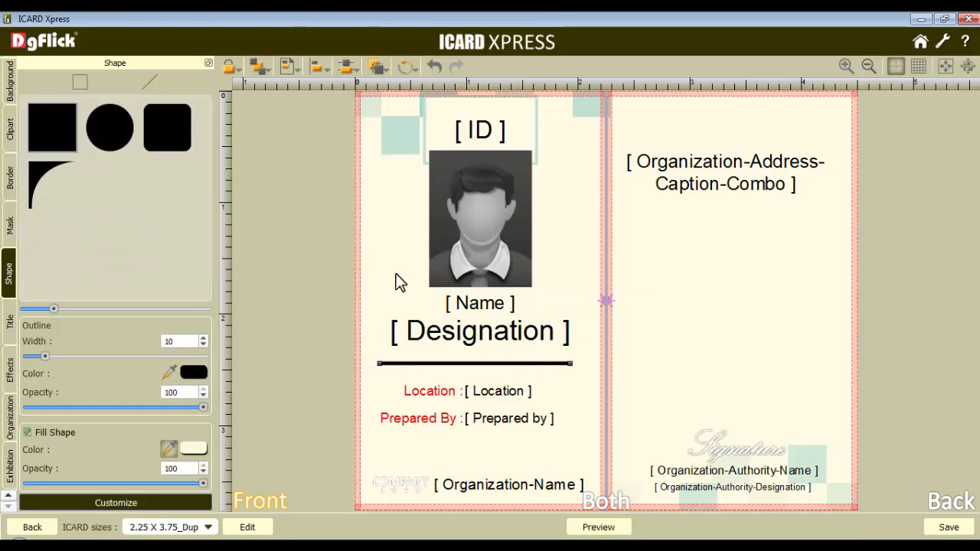
left_click(292, 68)
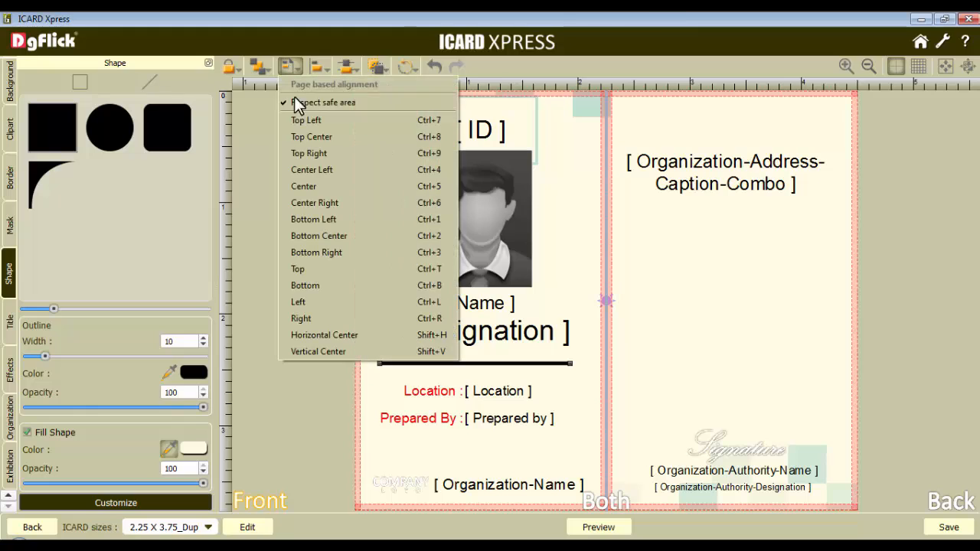
left_click(343, 335)
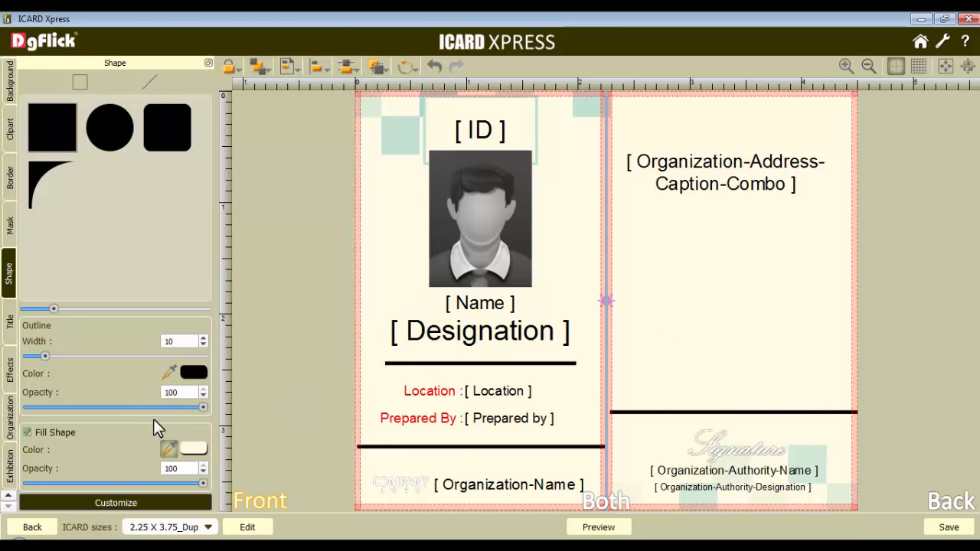
Add the exhibition QR Code, shrink it, and place it on the back between the address field and the line
left_click(8, 464)
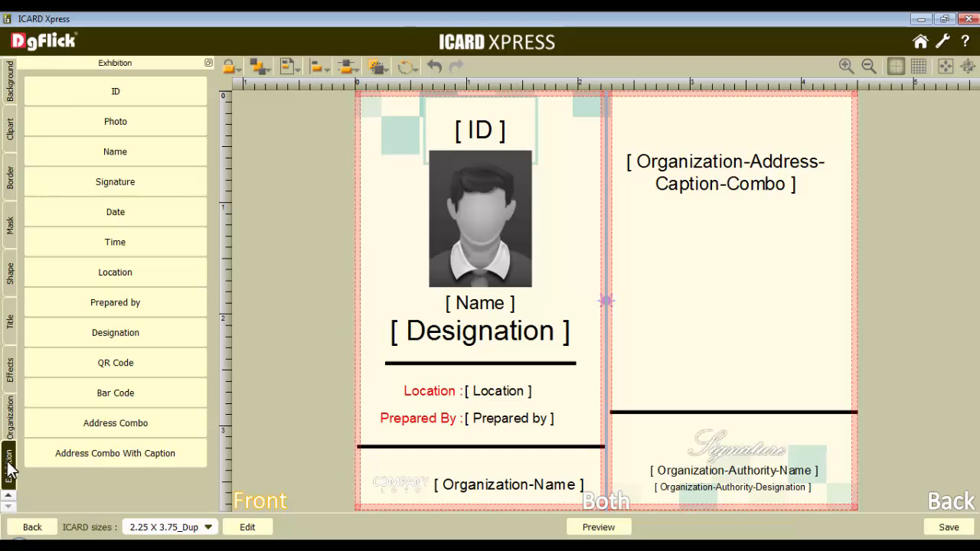
left_click(115, 359)
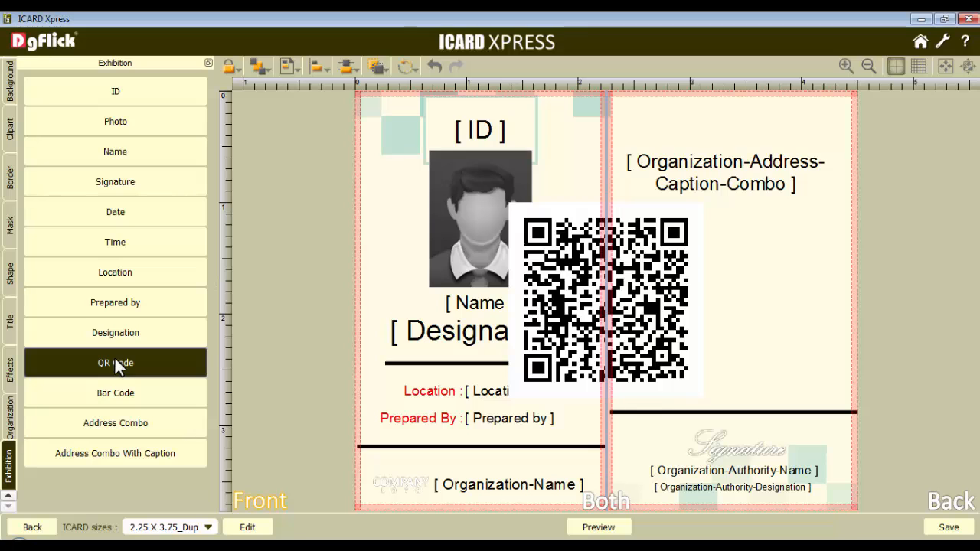
left_click(586, 289)
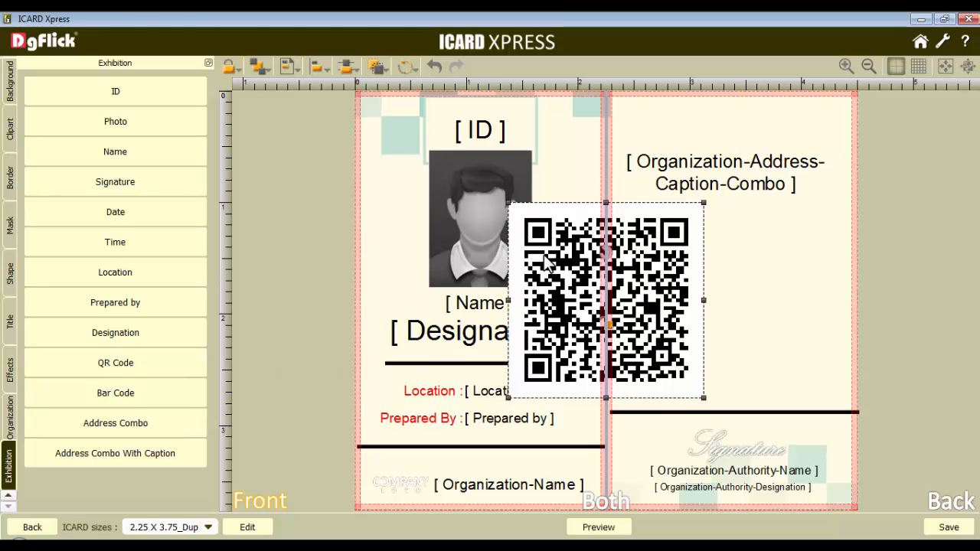
left_click_drag(508, 203, 566, 261)
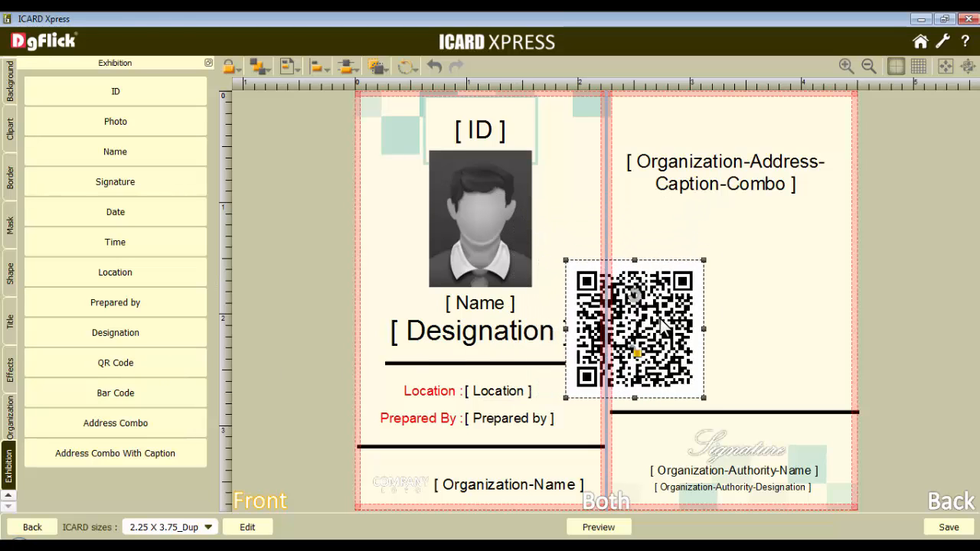
left_click_drag(660, 325, 751, 304)
left_click_drag(653, 238, 656, 241)
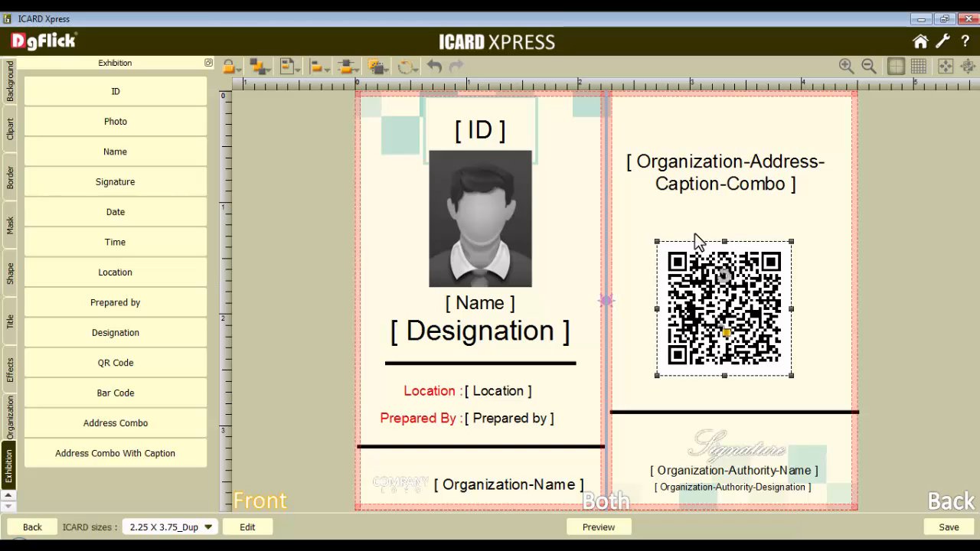
Centre the address field, QR code, signature, authority name and authority designation horizontally on the back page
left_click(731, 169)
left_click(727, 279, "ctrl")
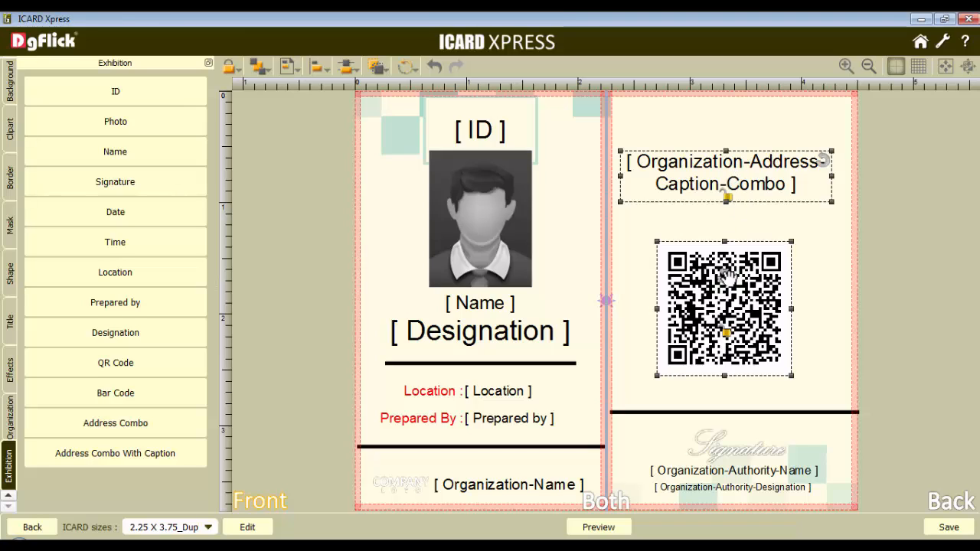
left_click(737, 452, "ctrl")
left_click(736, 470, "ctrl")
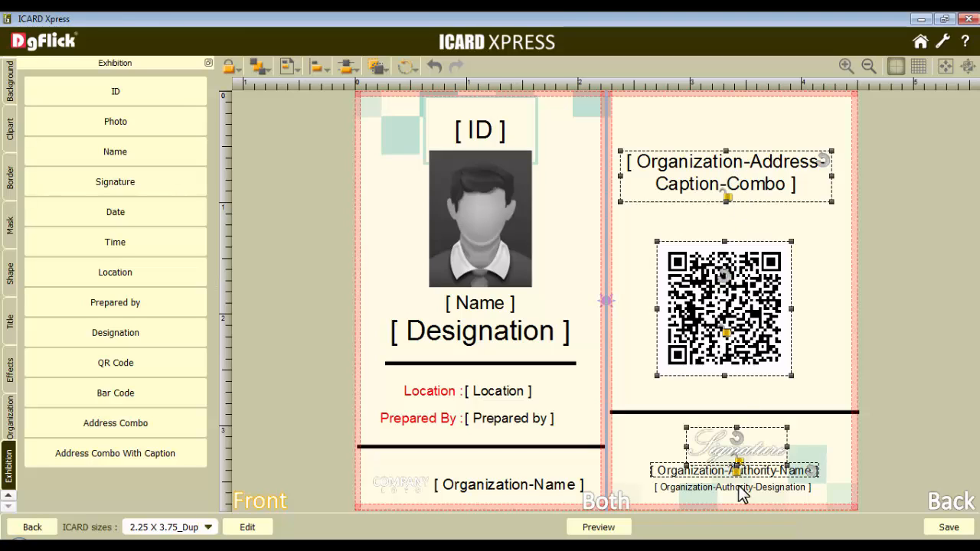
left_click(737, 488, "ctrl")
left_click(931, 505)
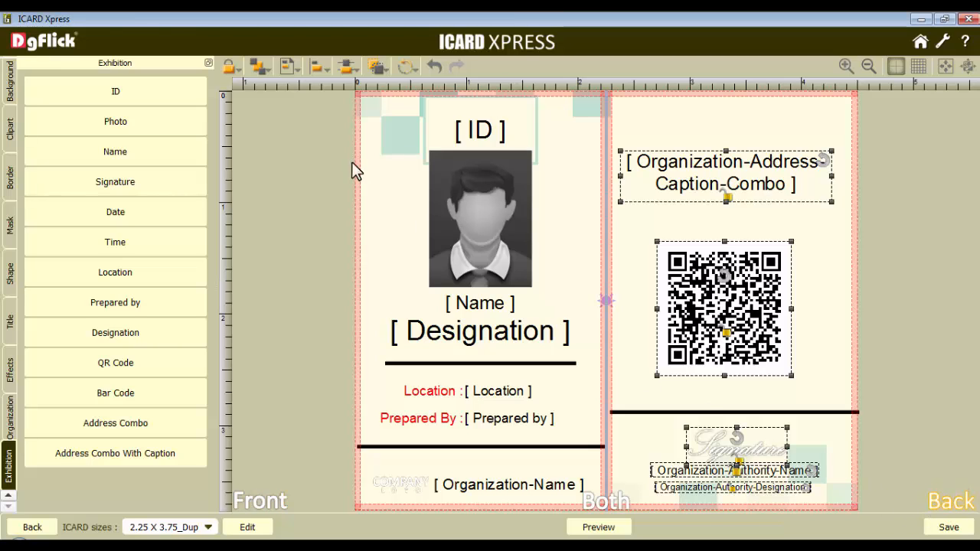
left_click(292, 70)
left_click(339, 336)
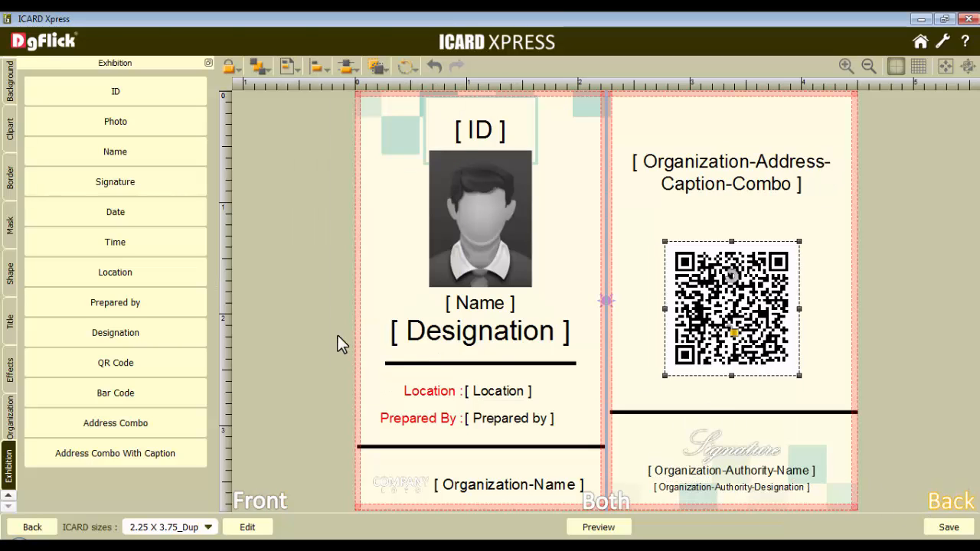
left_click(641, 320)
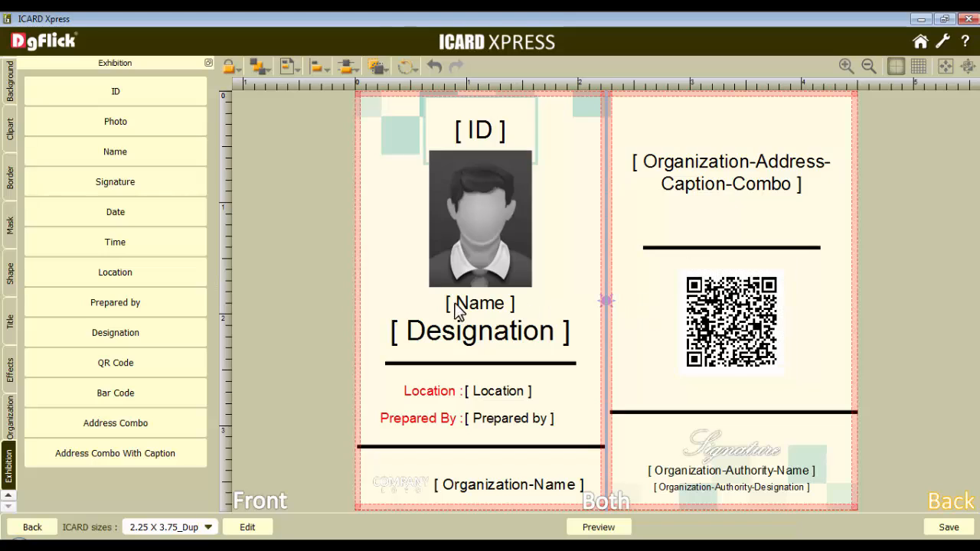
Examine the clipart choices and the custom Colorize effect settings for the photo on the front
left_click(9, 132)
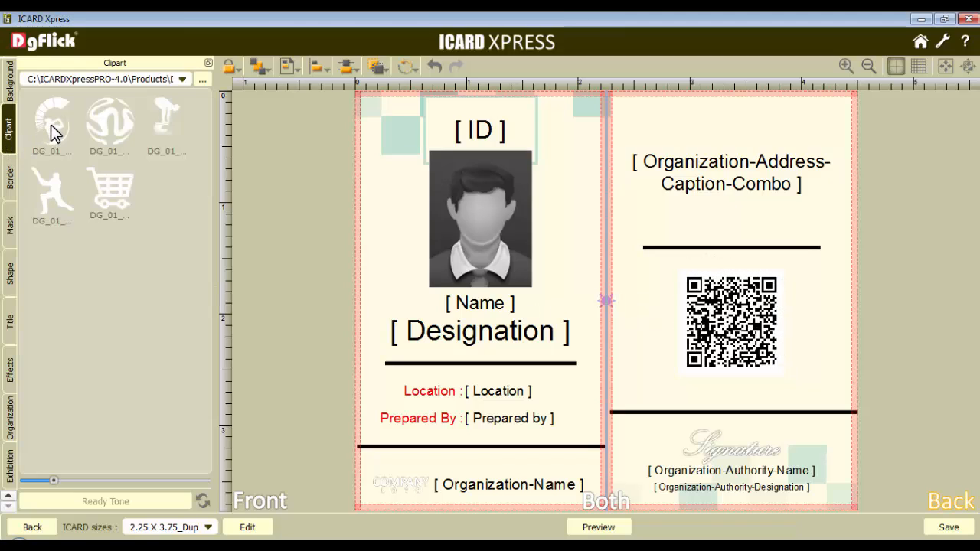
left_click(467, 195)
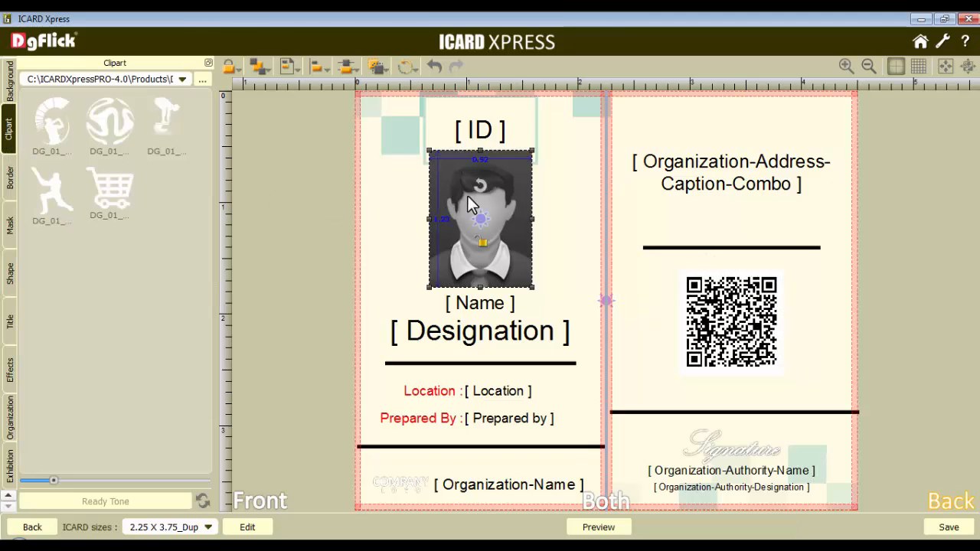
left_click(11, 373)
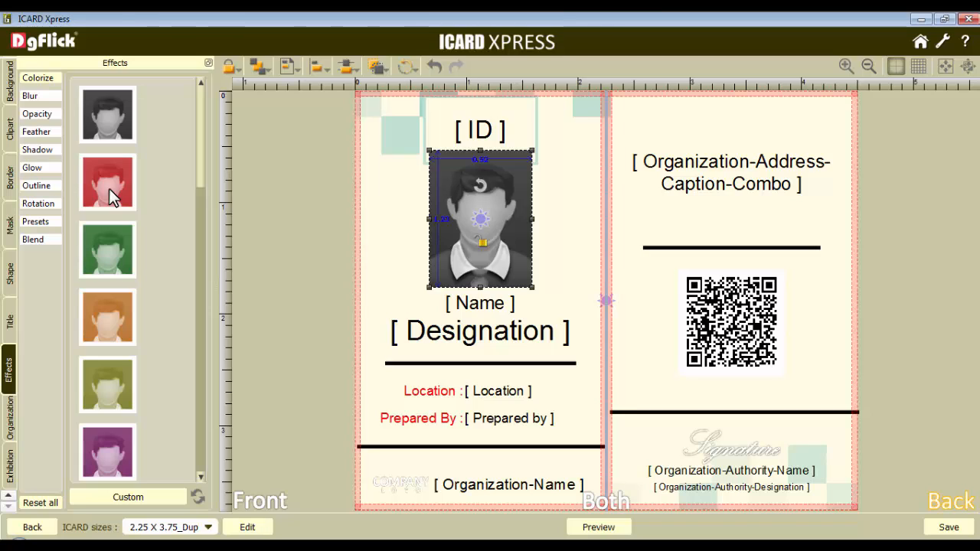
left_click(130, 498)
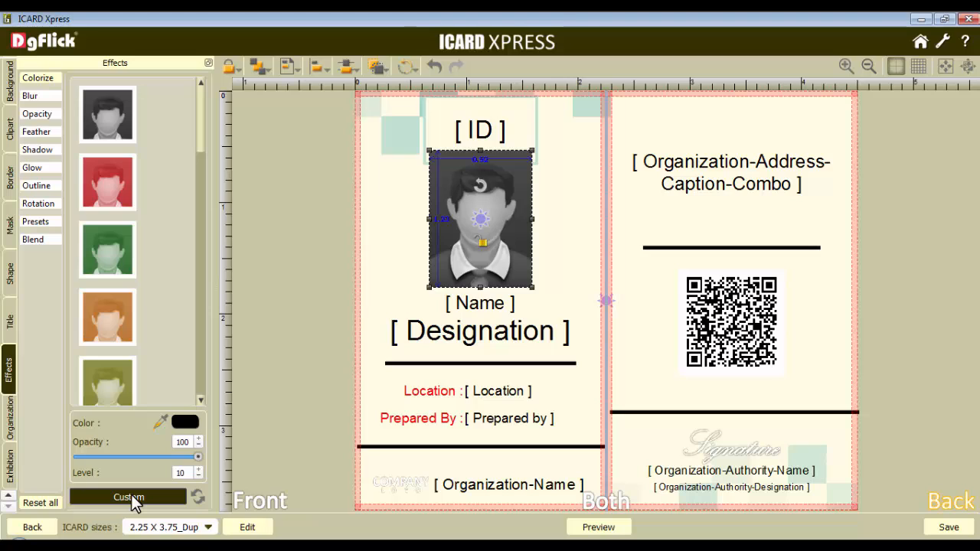
left_click(131, 499)
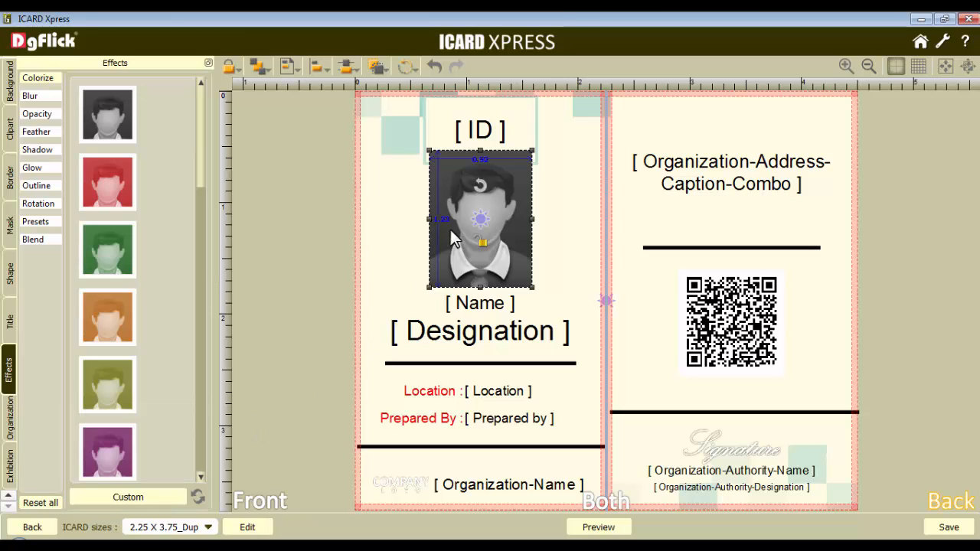
Try the rounded-corner mask on the front photo and reset the mask
left_click(10, 226)
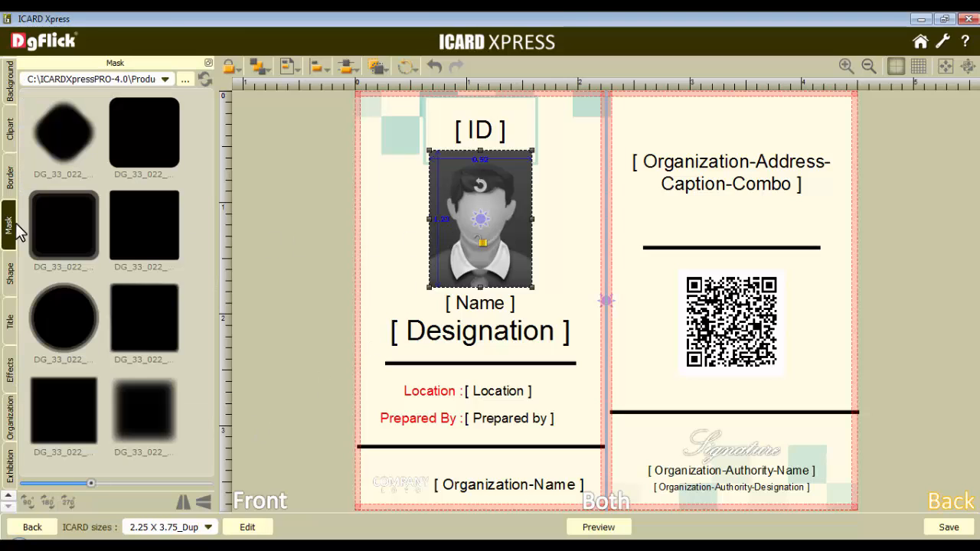
left_click(143, 131)
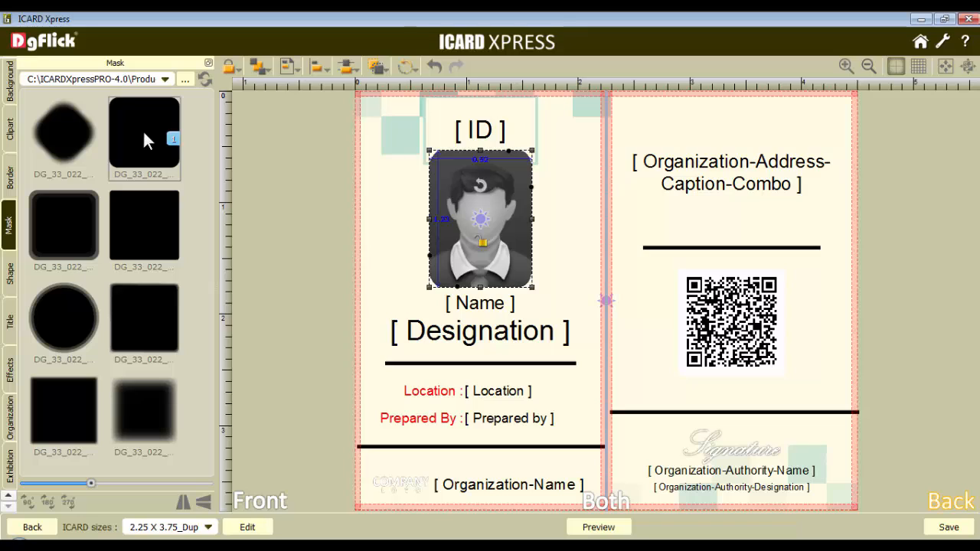
left_click(203, 78)
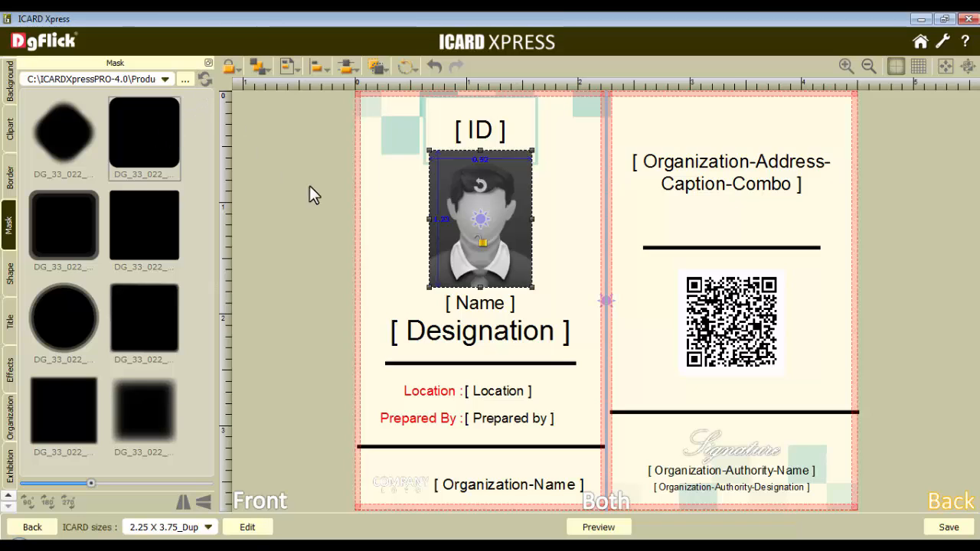
left_click(590, 341)
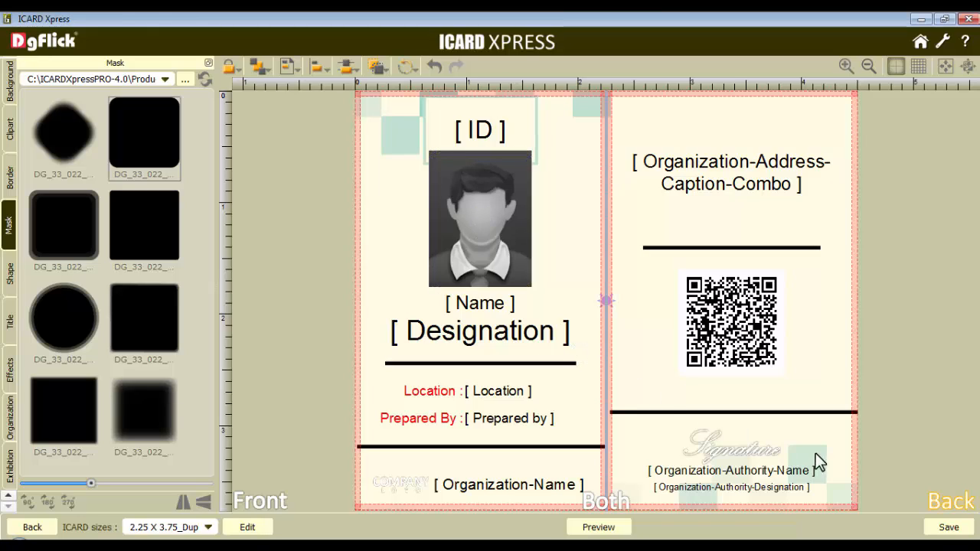
Save the design with the colour Yellow, the theme General and the template name My_Icard
left_click(949, 529)
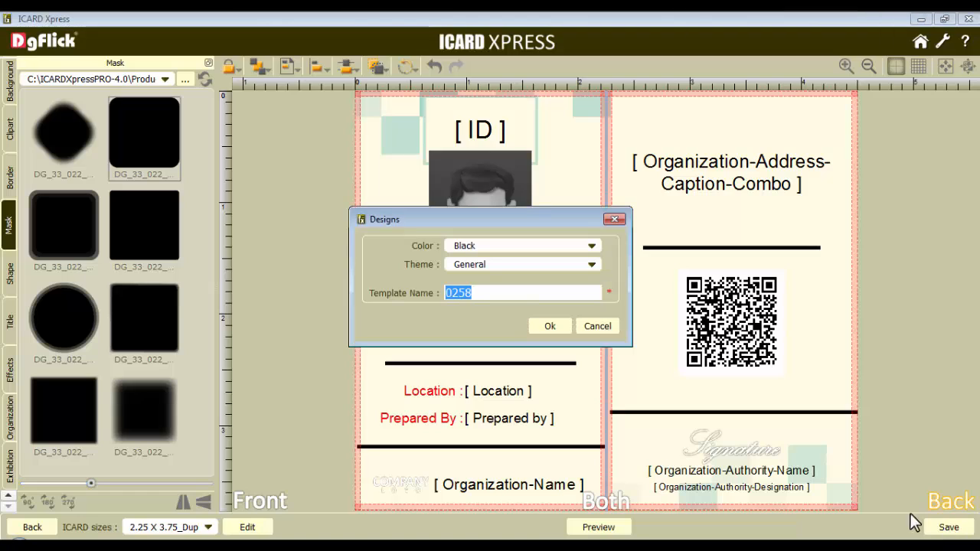
left_click_drag(483, 245, 449, 242)
type("Yellow")
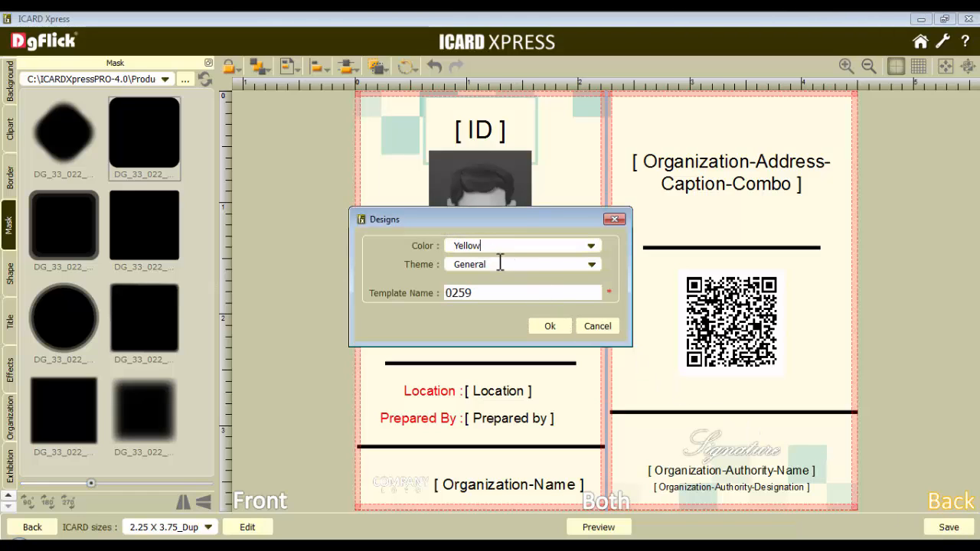
left_click_drag(491, 294, 439, 296)
type("My_Icard")
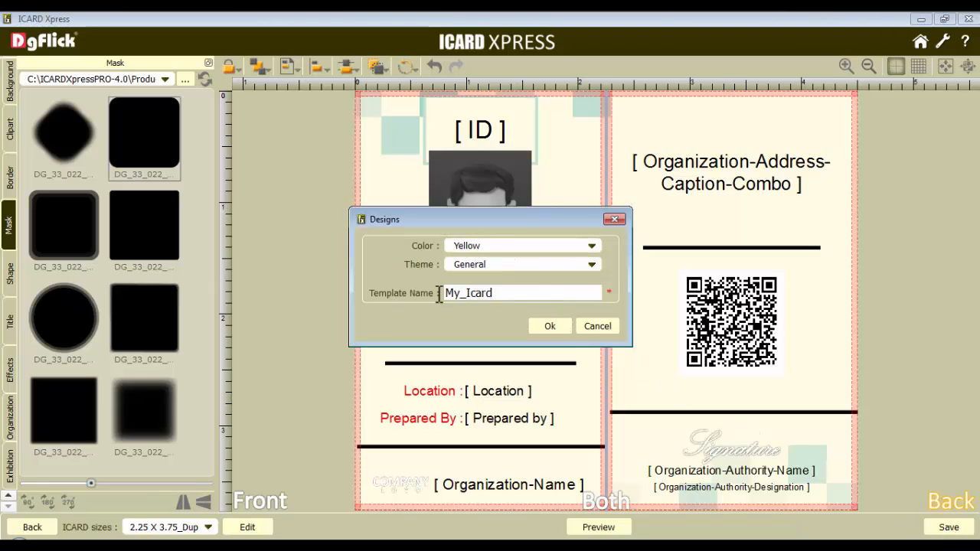
left_click(549, 325)
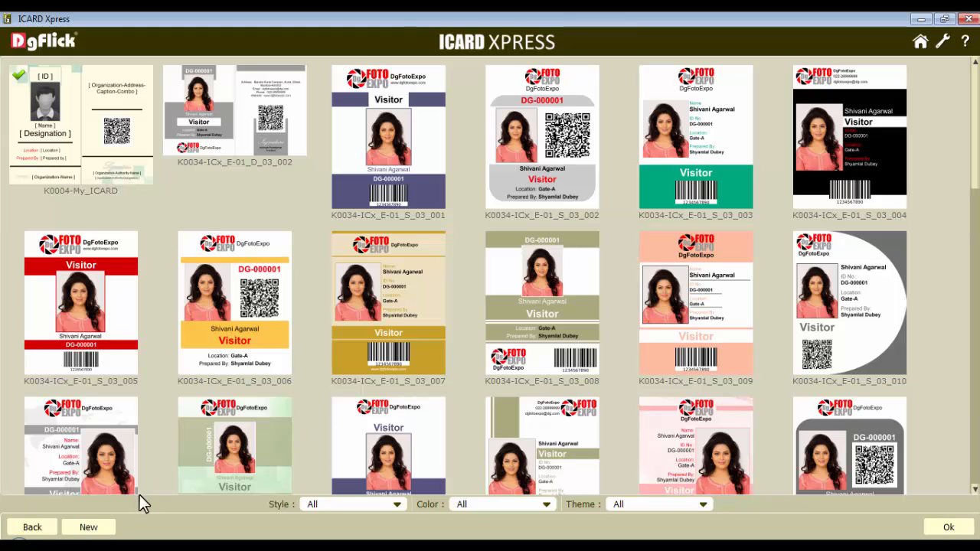
Start a new design, open the Galleria build and select the K0004-My_ICARD design for it
left_click(90, 527)
left_click(185, 503)
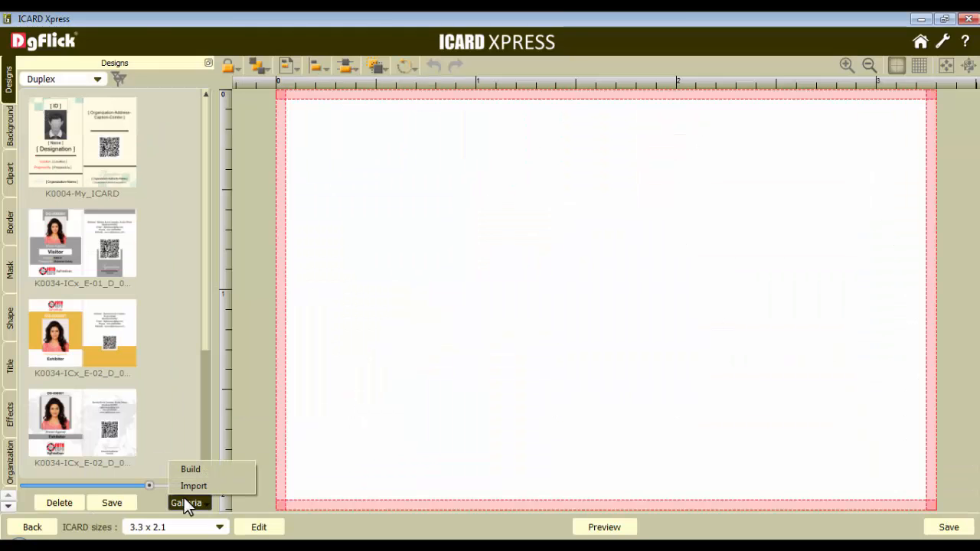
left_click(191, 468)
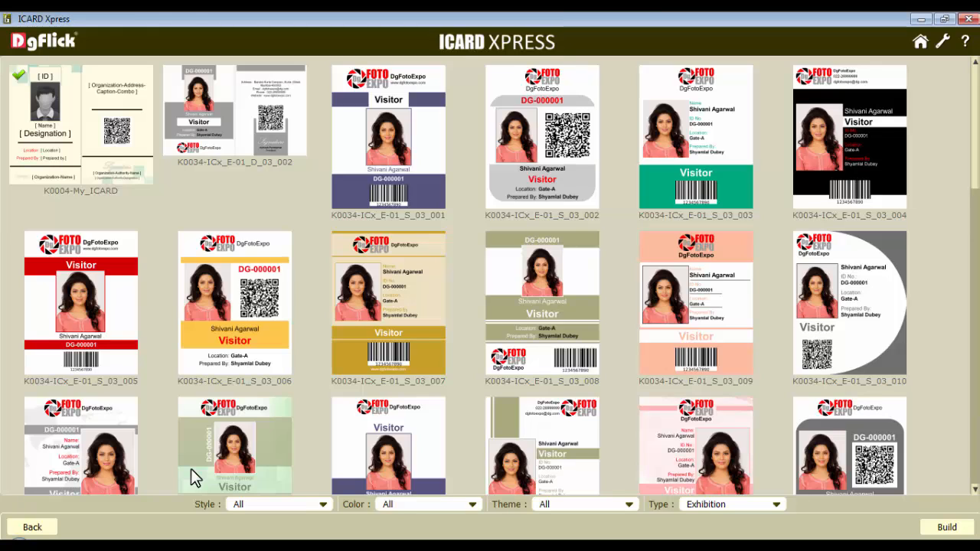
left_click(94, 110)
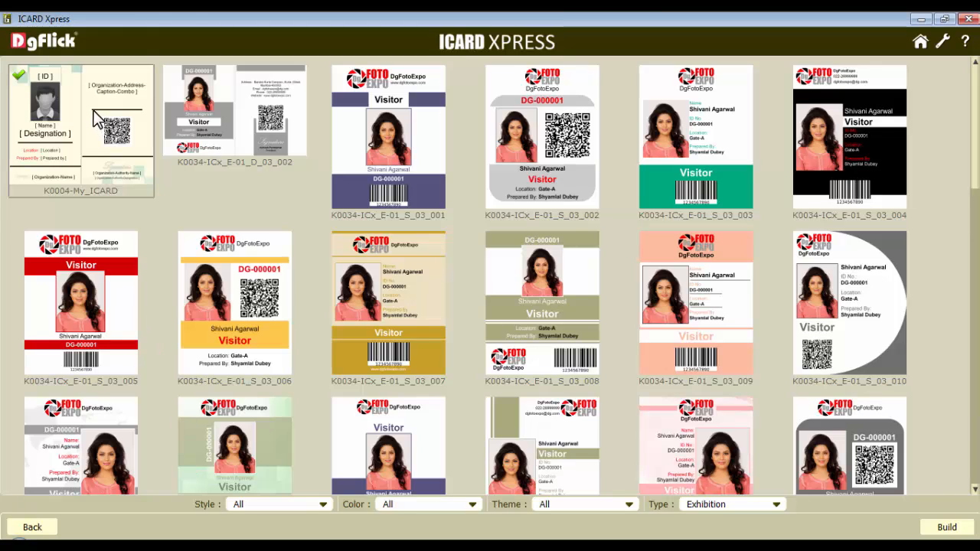
Build the galleria volume as My Volume, agreeing to the terms and conditions, and open its output location
left_click(948, 528)
left_click_drag(457, 259, 347, 260)
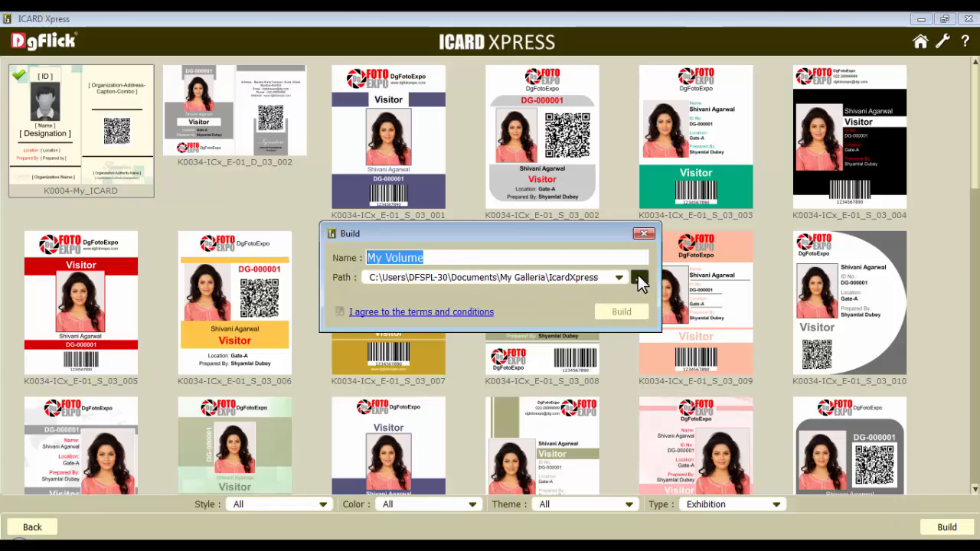
left_click(339, 313)
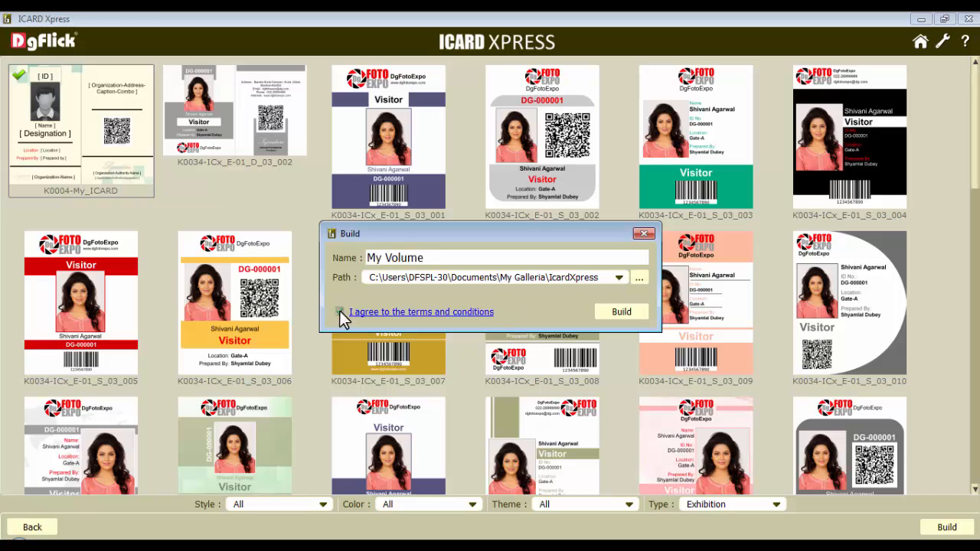
left_click(620, 313)
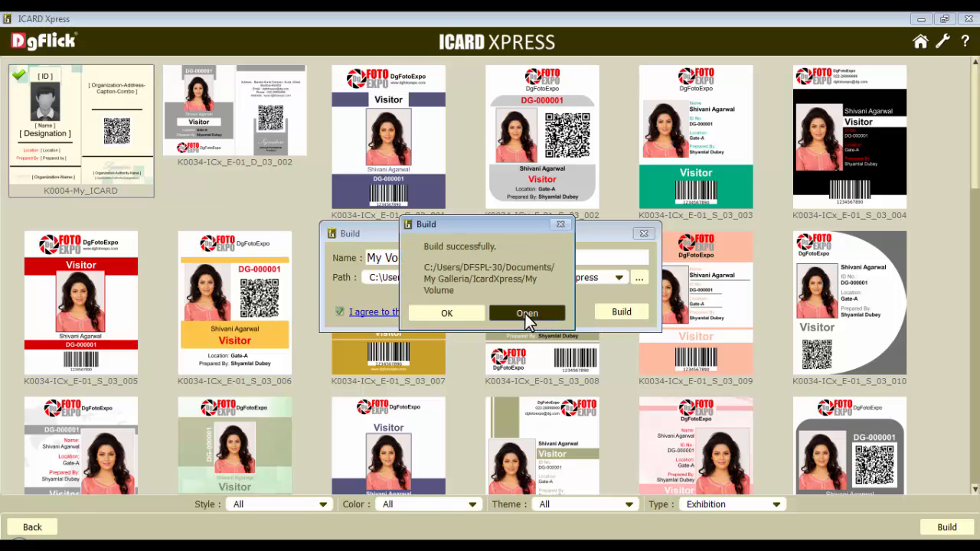
left_click(525, 314)
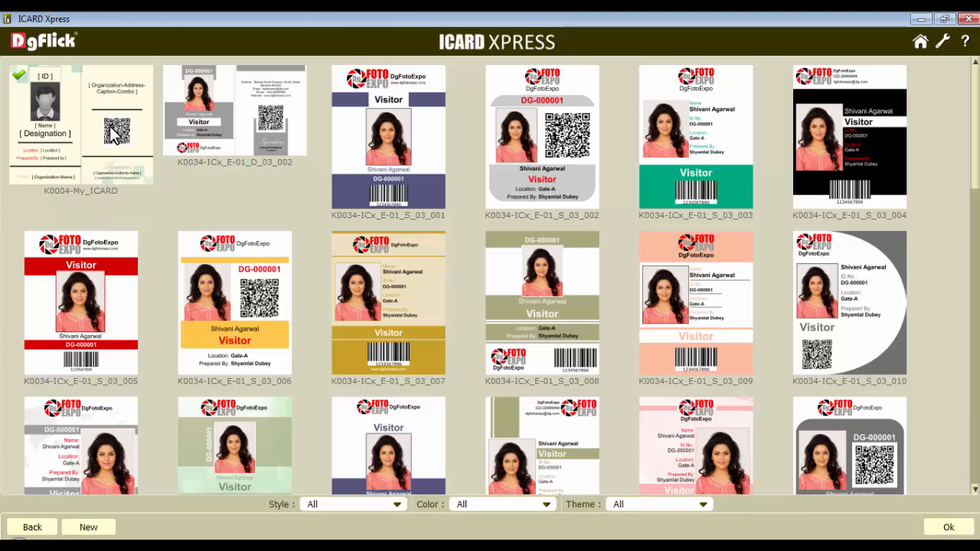
Use the K0004-My_ICARD design for the exhibition card, open it for editing and save it
left_click(948, 527)
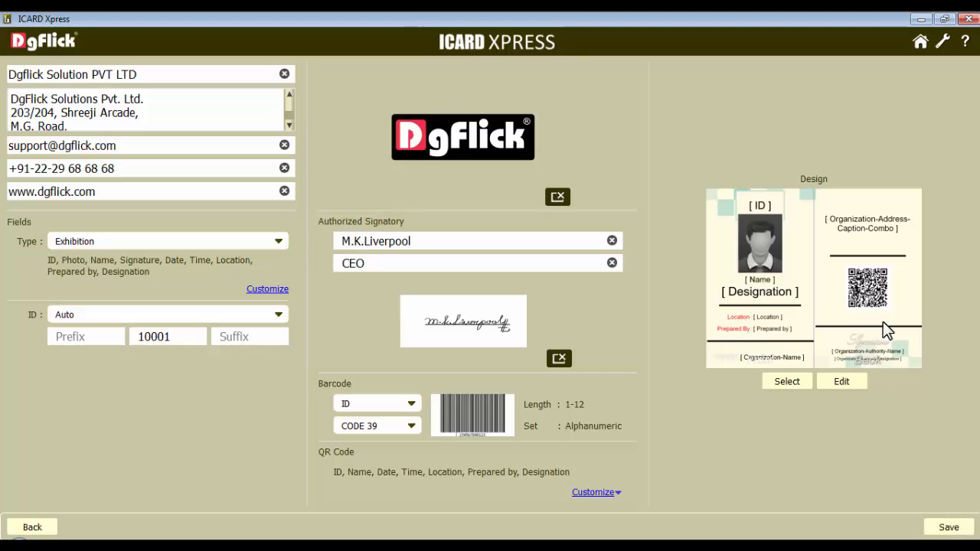
left_click(843, 381)
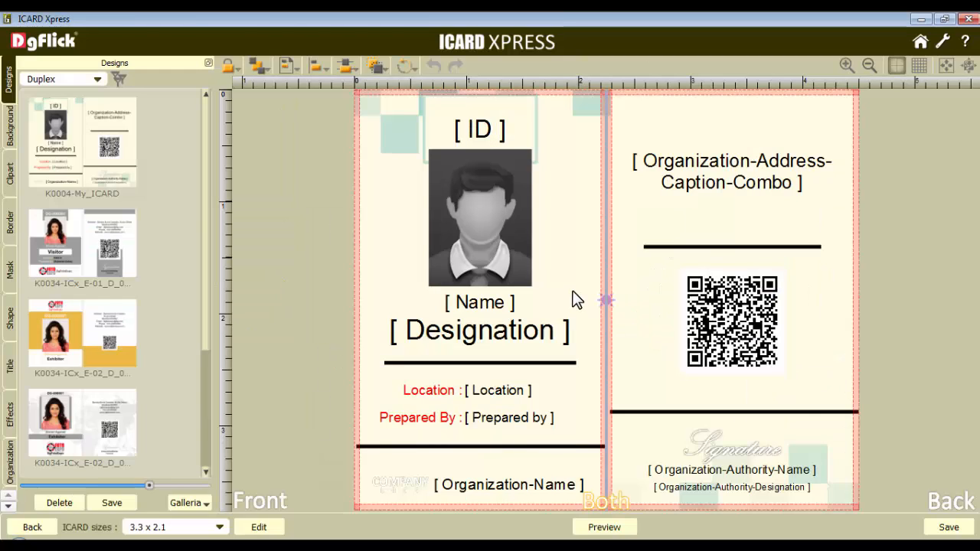
left_click(948, 527)
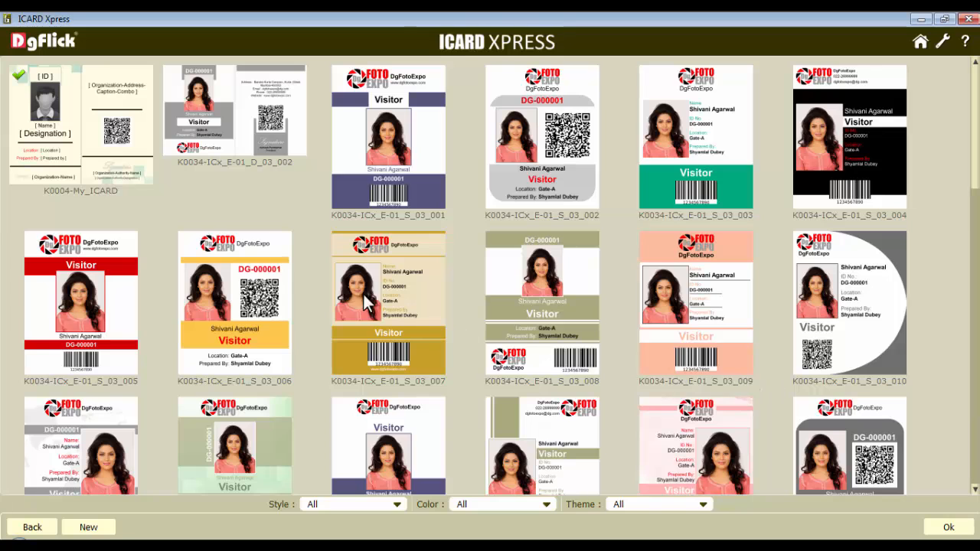
Choose the K0034-ICx_E-01_D_03_002 design for the exhibition card
left_click(241, 123)
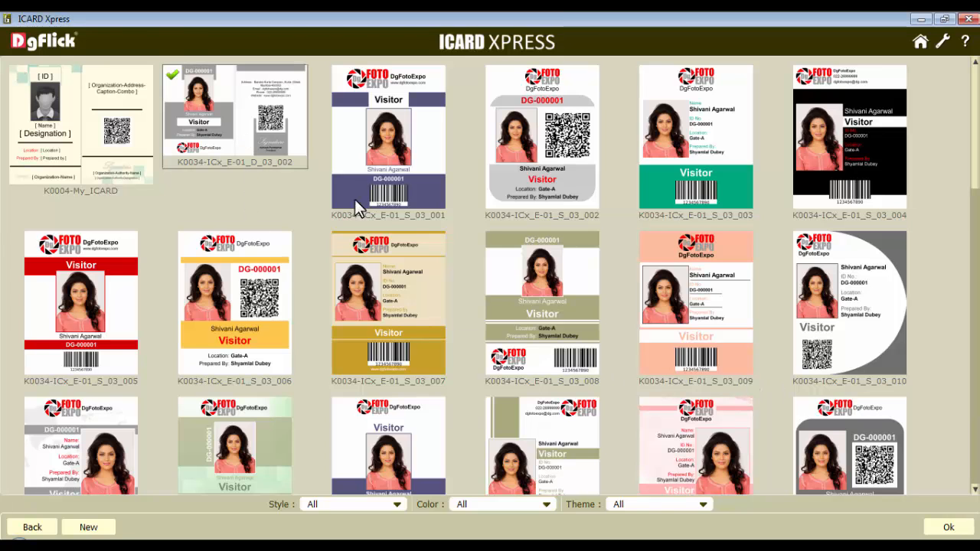
left_click(946, 526)
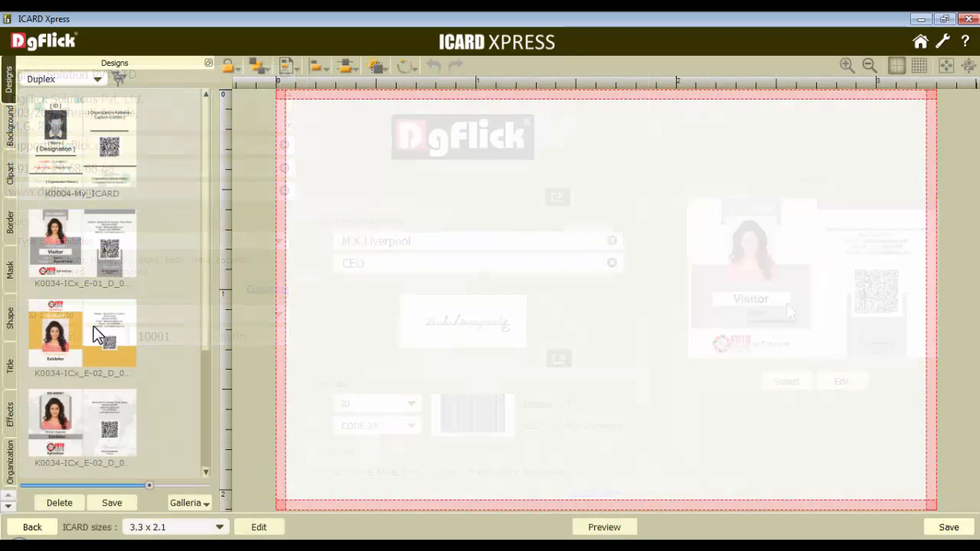
Select the K0004-My_ICARD design in the duplex designs and open the Galleria options
left_click(88, 165)
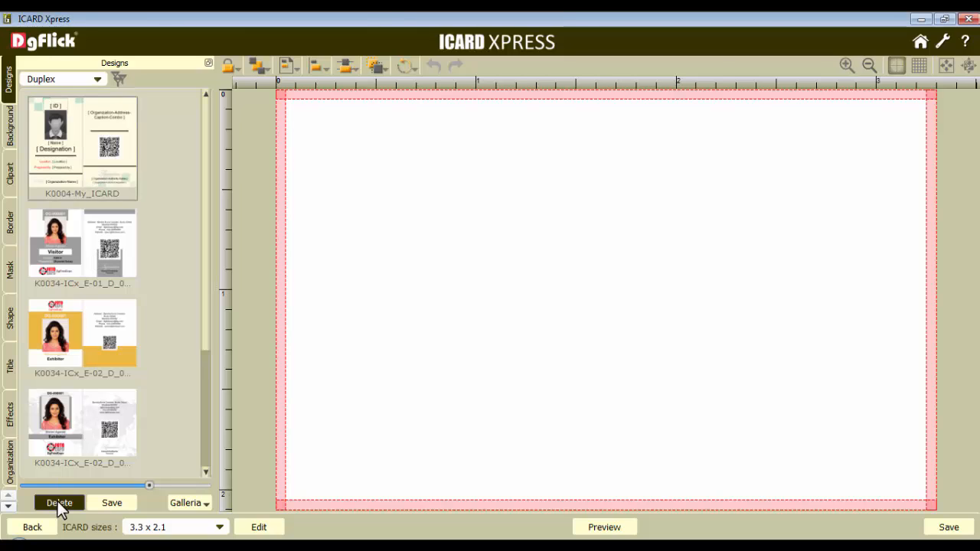
left_click(183, 501)
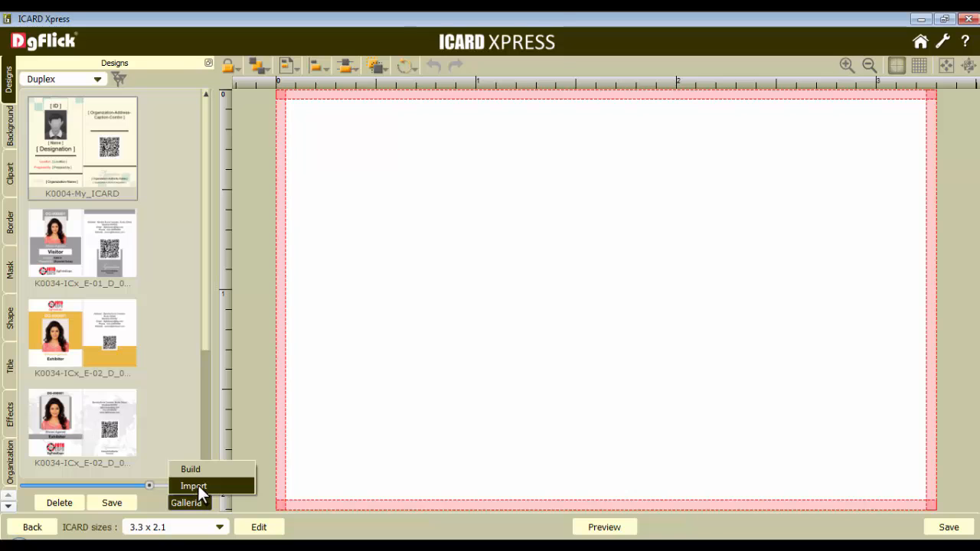